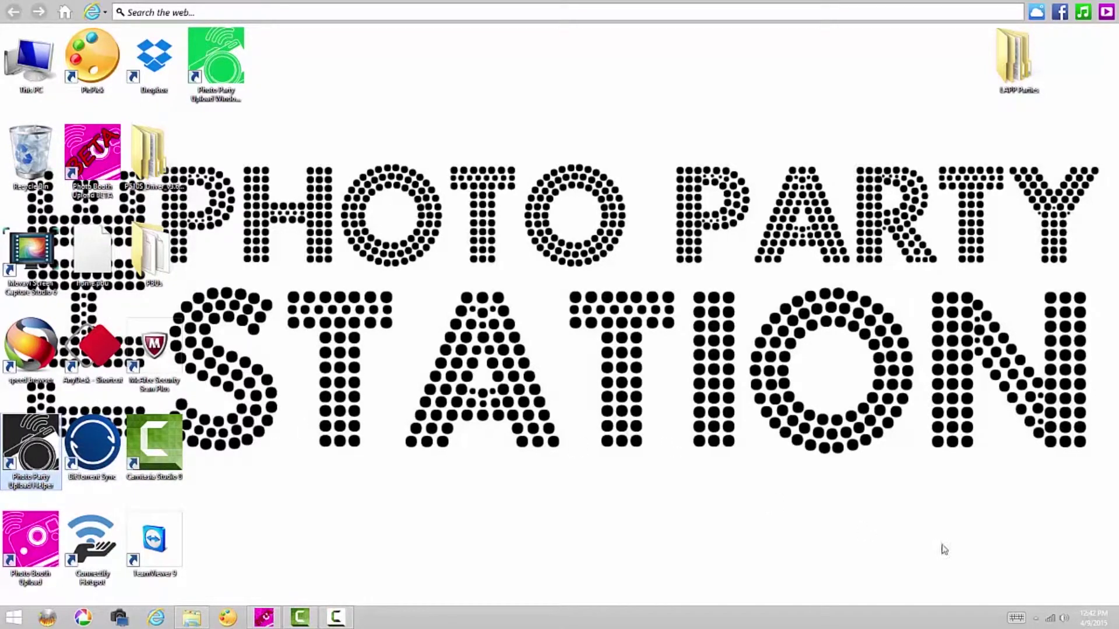
- Keep No Branding as the upload helper's event and change the filename prefix to MORPH test
click(1037, 619)
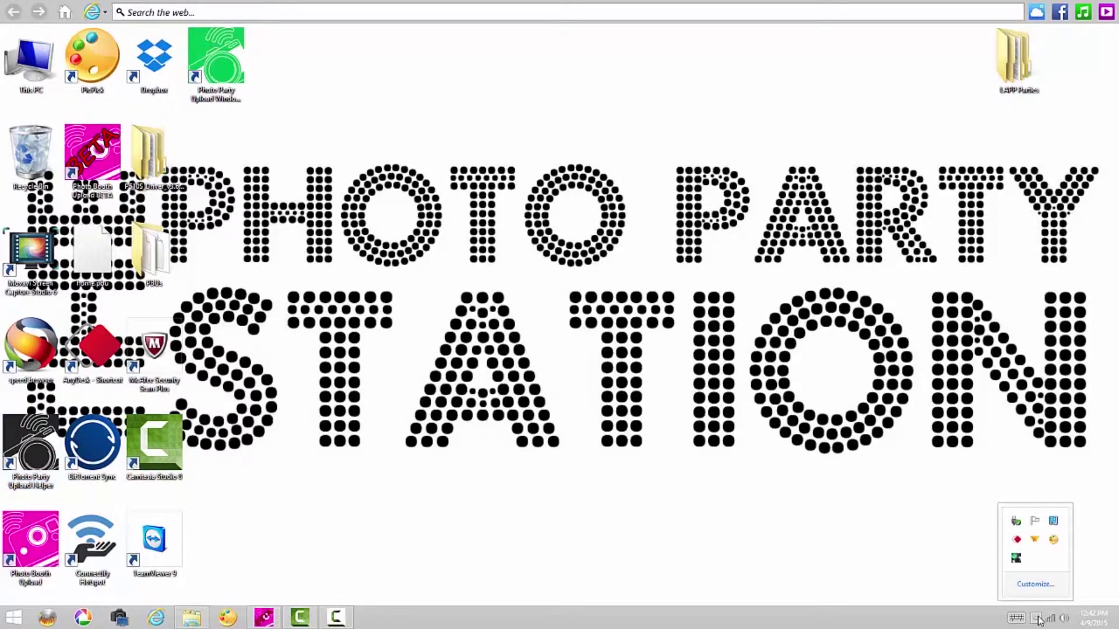
mouse_move(1016, 560)
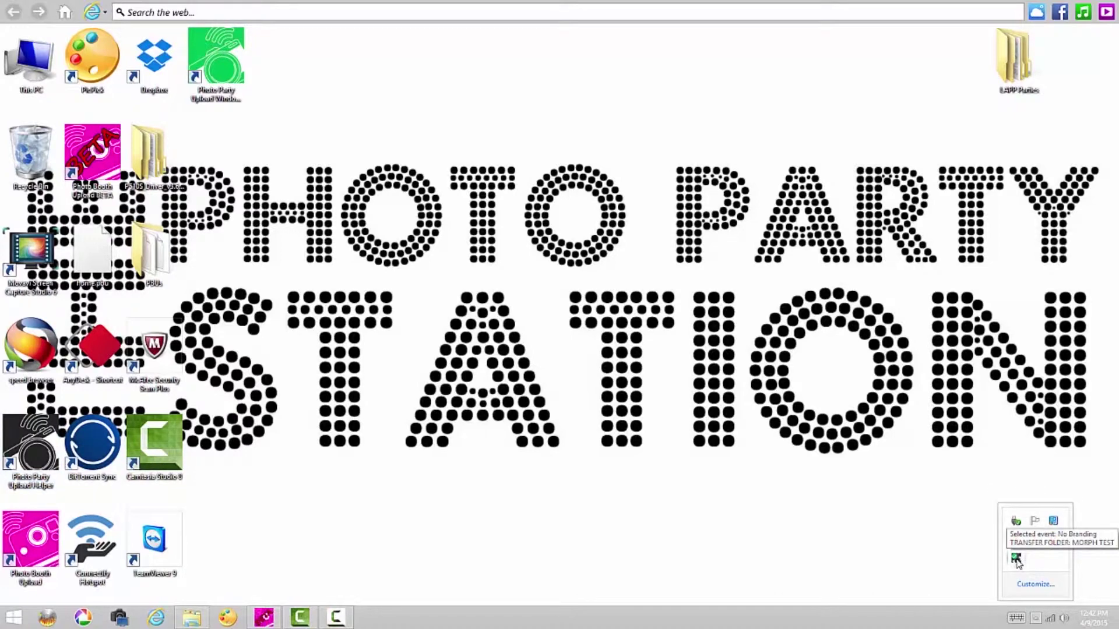
right_click(1017, 561)
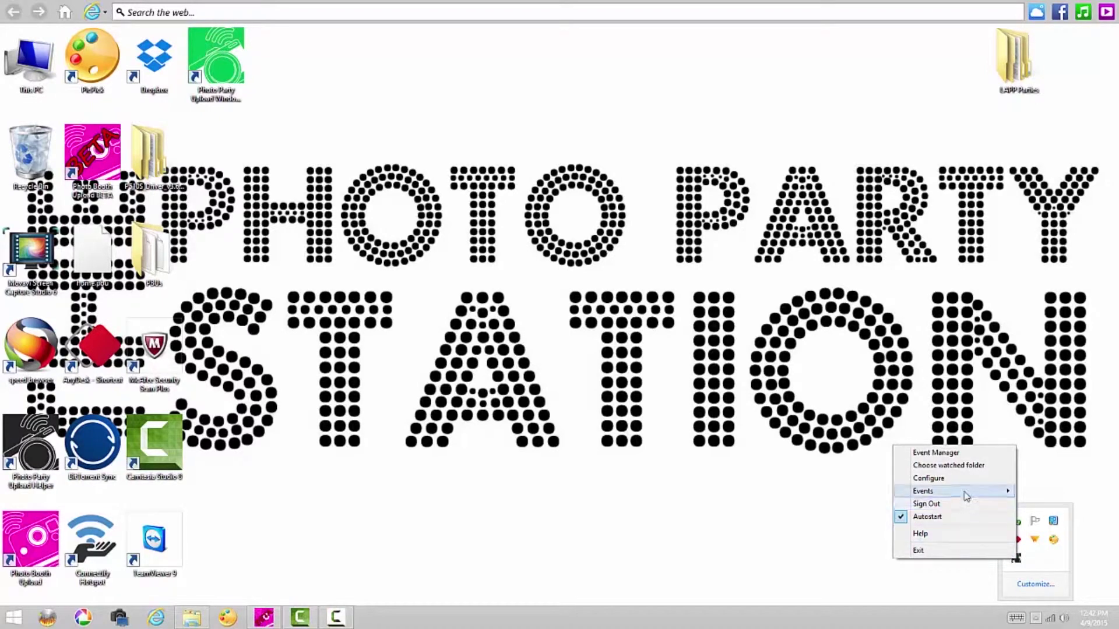
mouse_move(955, 496)
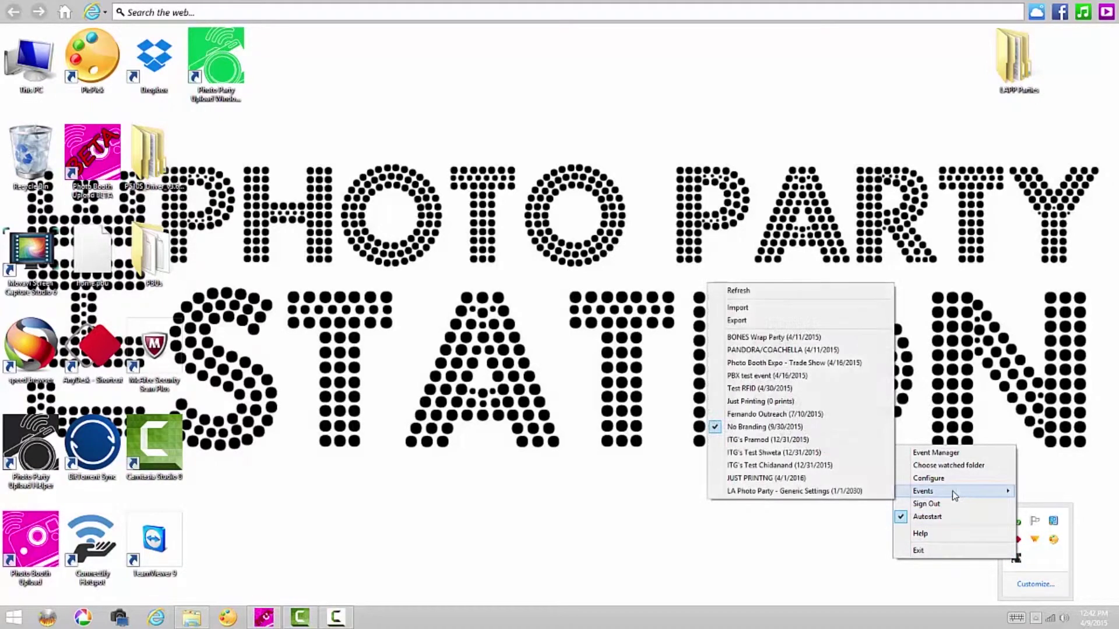
click(830, 429)
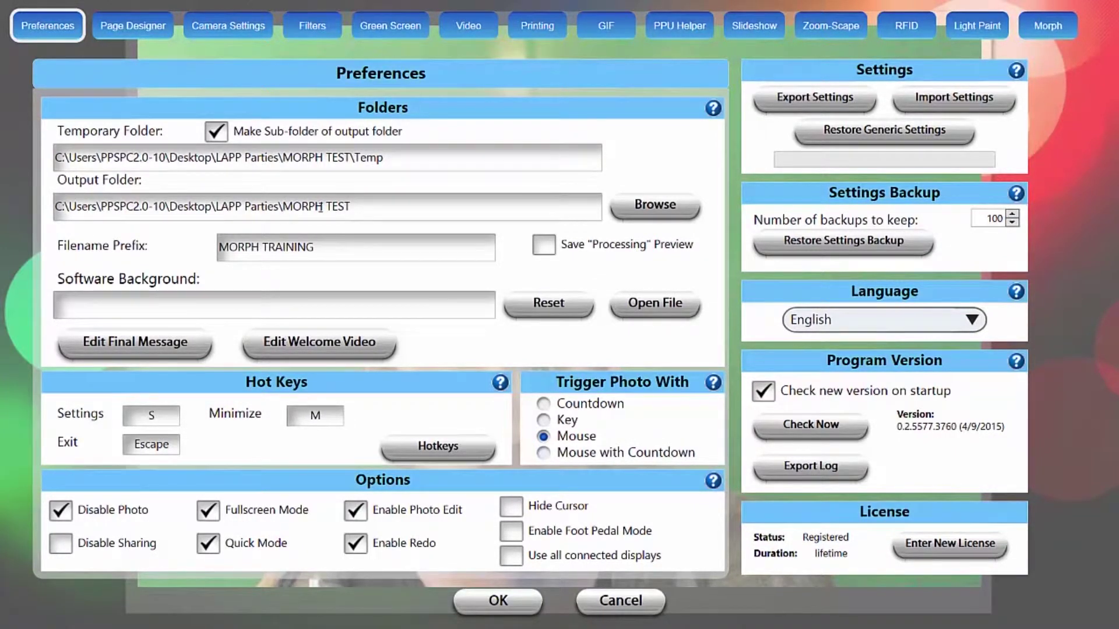
double_click(292, 246)
text(test)
- Set the morphing mode to Auto Apply and start a new morph
click(1052, 29)
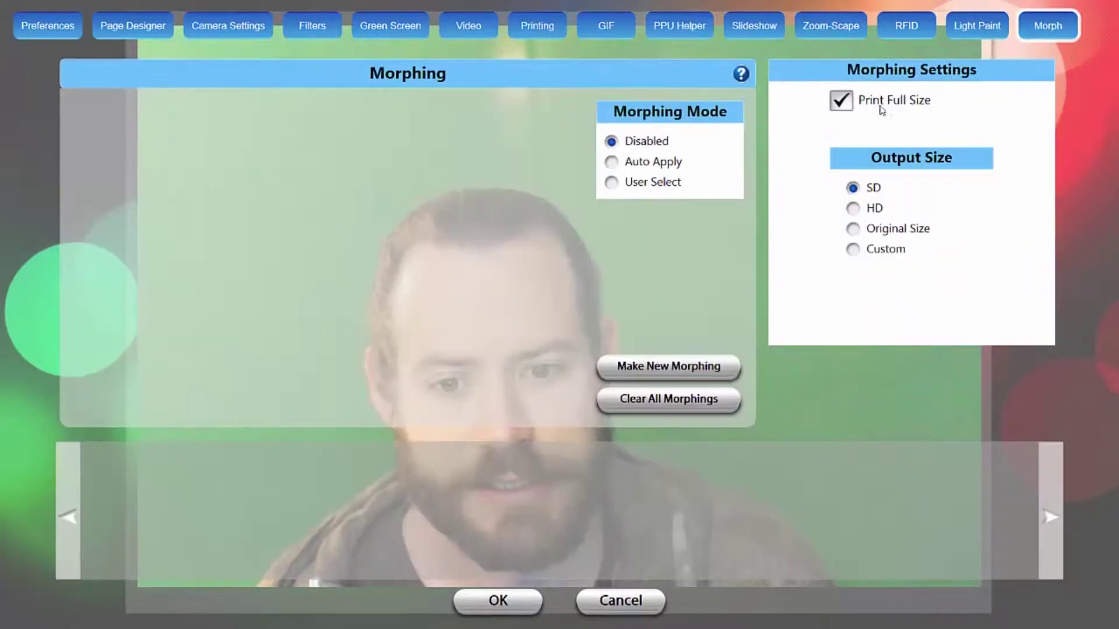
click(611, 163)
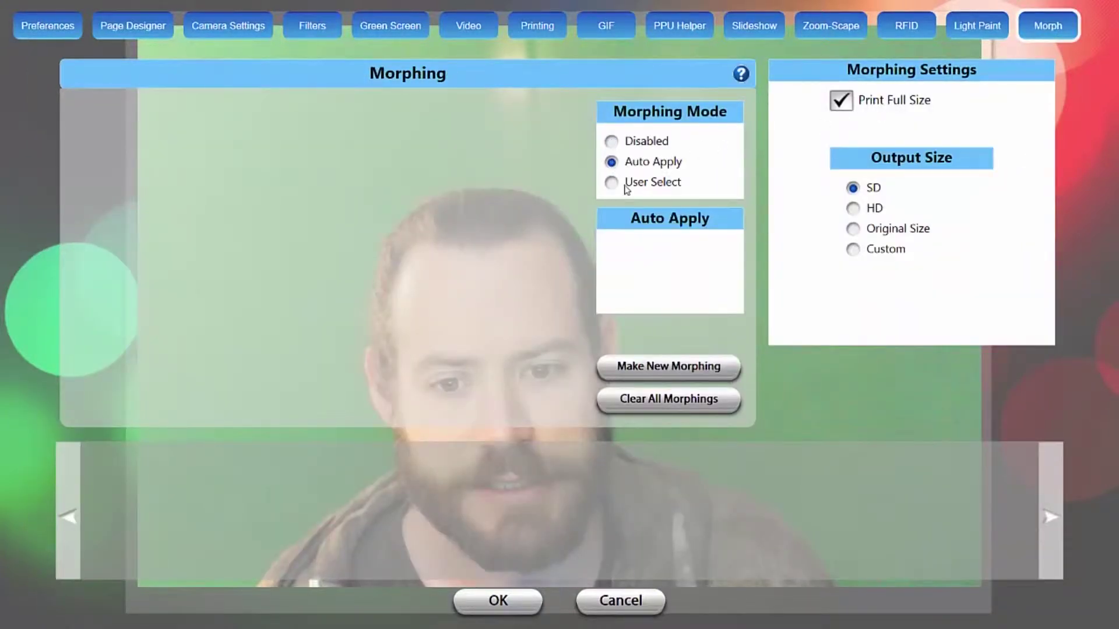
click(673, 373)
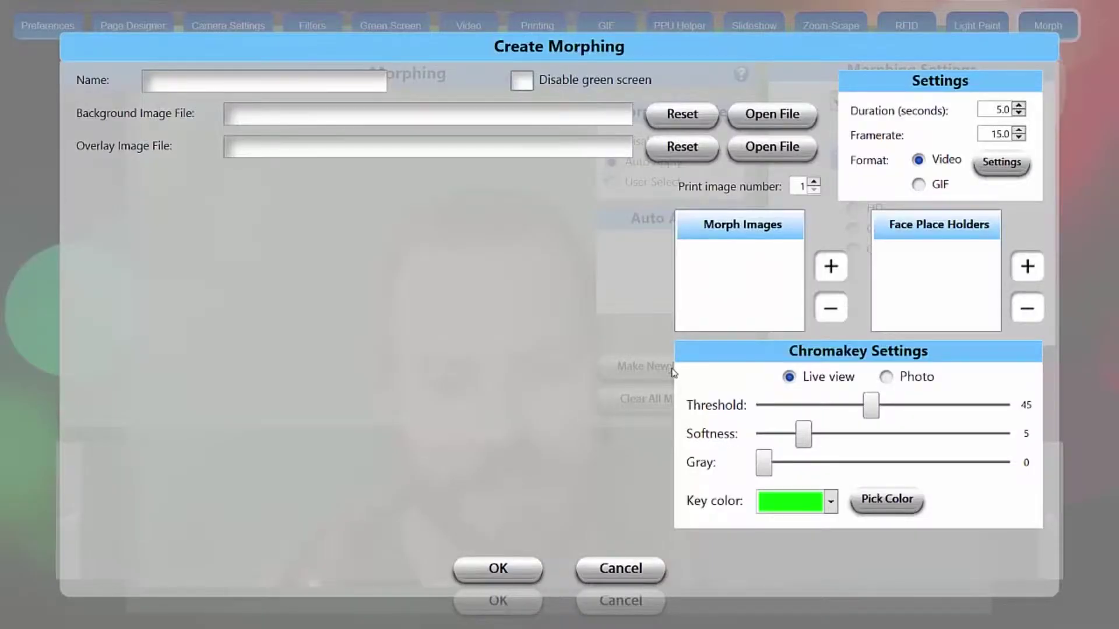
- Name the morph 'morph 1', disable green screen, and set a 1200 × 800 output size
click(365, 78)
click(522, 83)
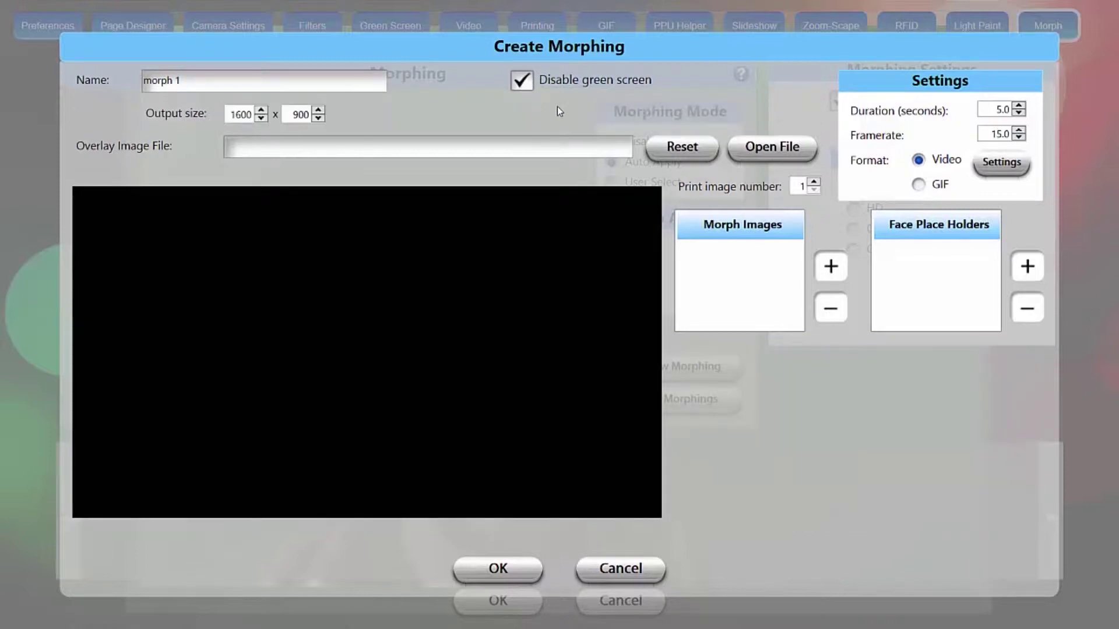
double_click(243, 115)
text(1200)
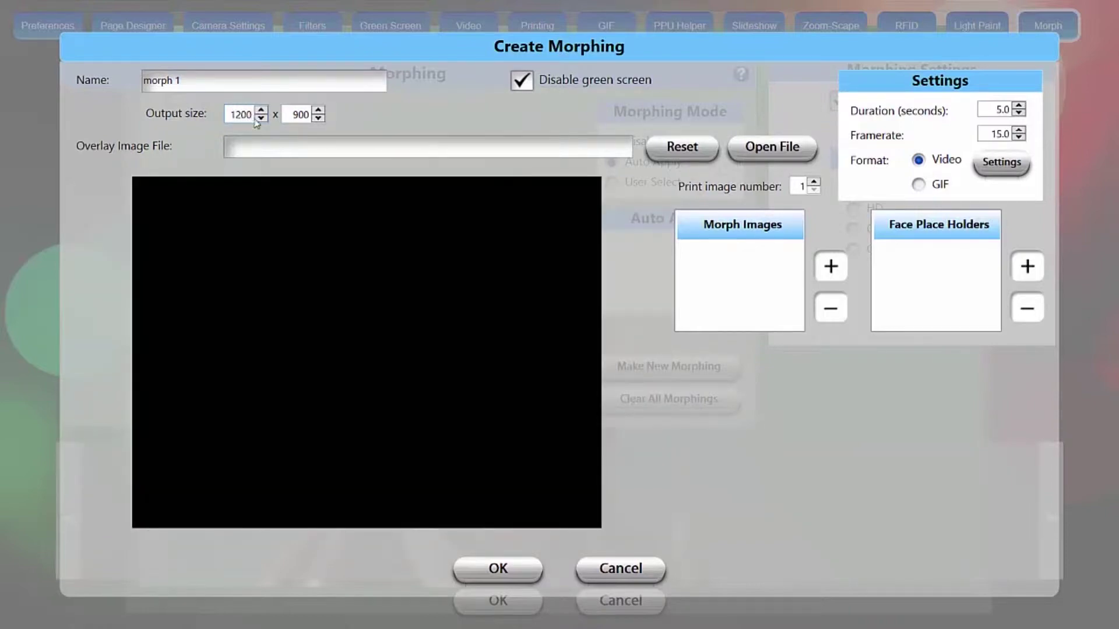
double_click(301, 115)
text(800)
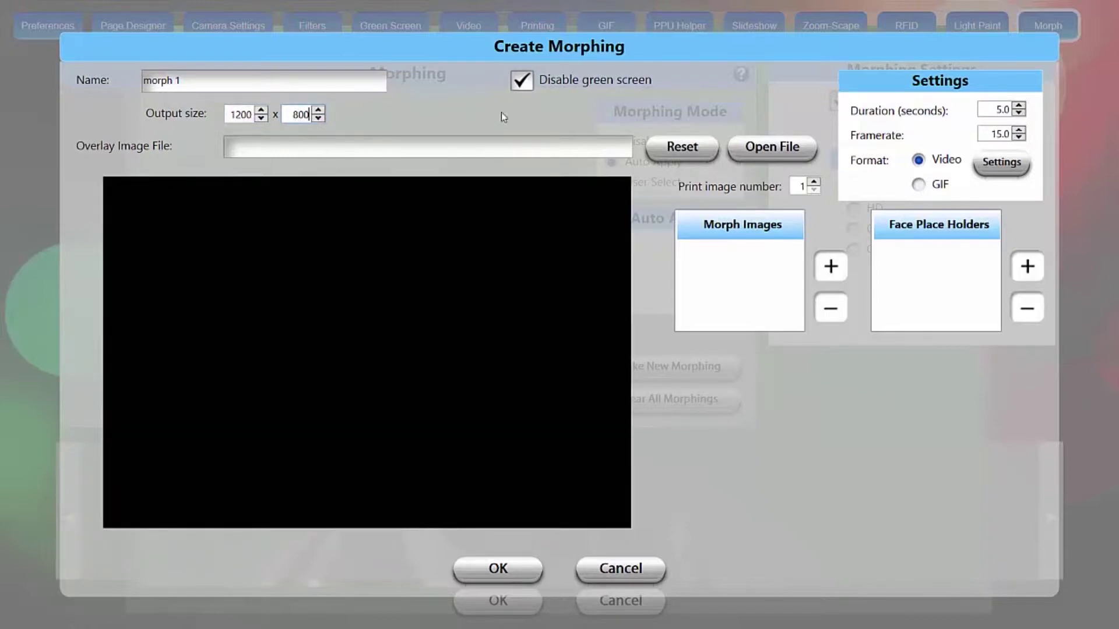
click(771, 148)
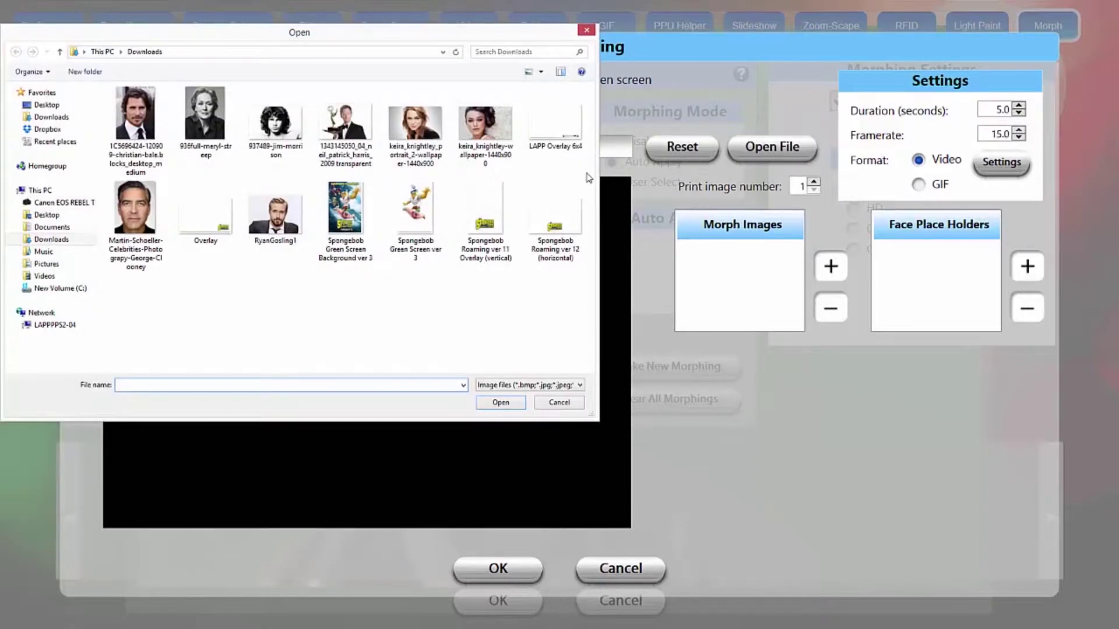
- Load LAPP Overlay 6x4.png from Downloads as morph 1's overlay image
click(547, 139)
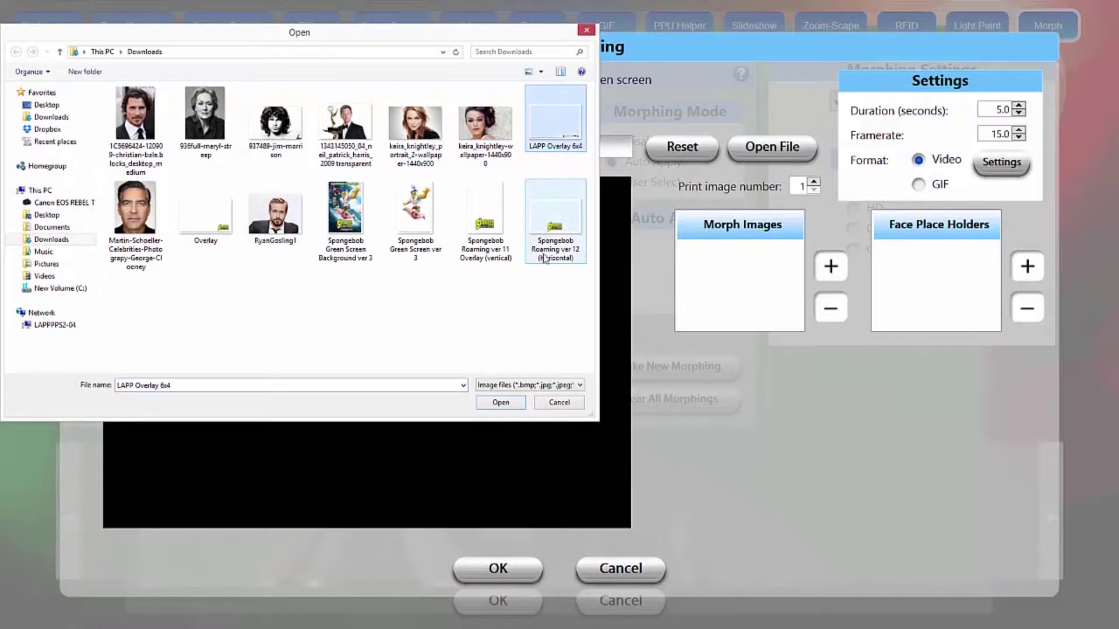
click(500, 402)
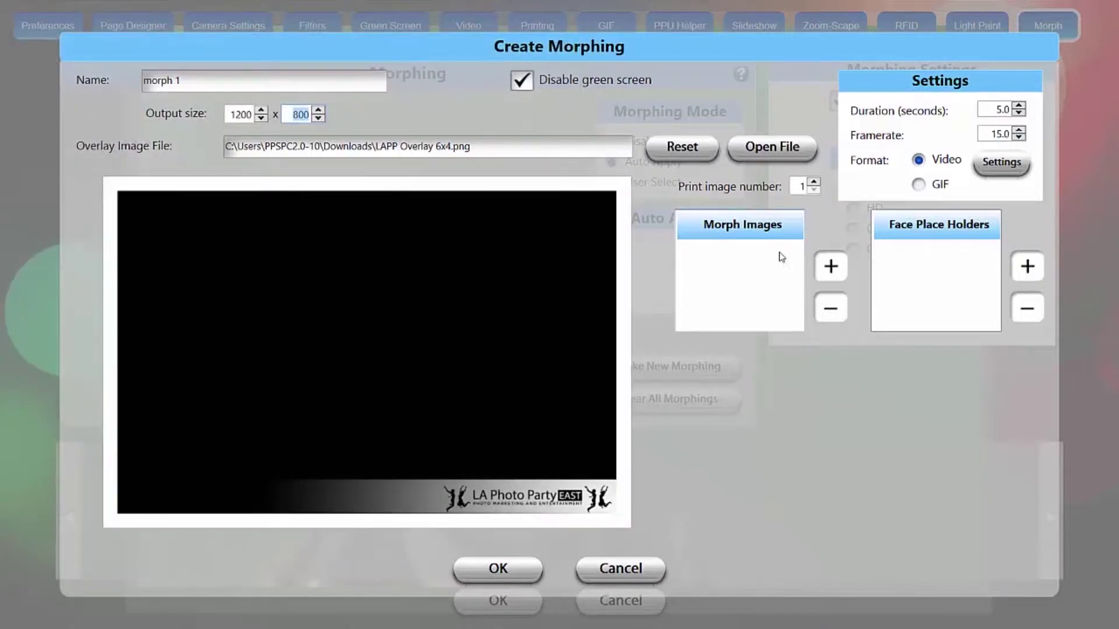
click(831, 267)
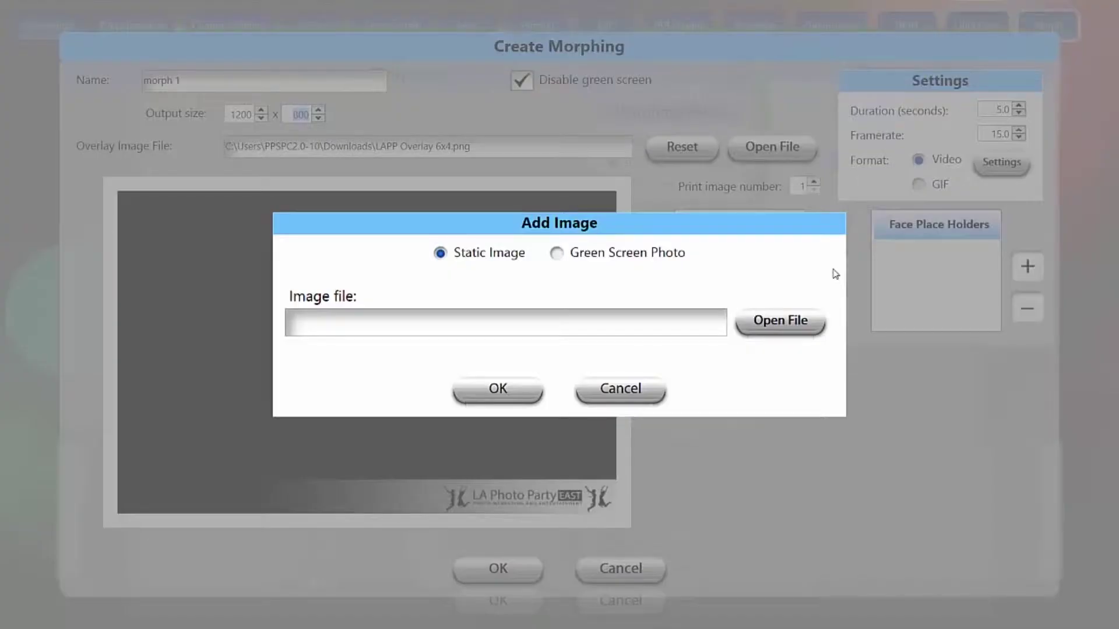
- Add a Green Screen Photo and RyanGosling1.jpg as morph images, enlarging RyanGosling1 to fill the frame
click(557, 254)
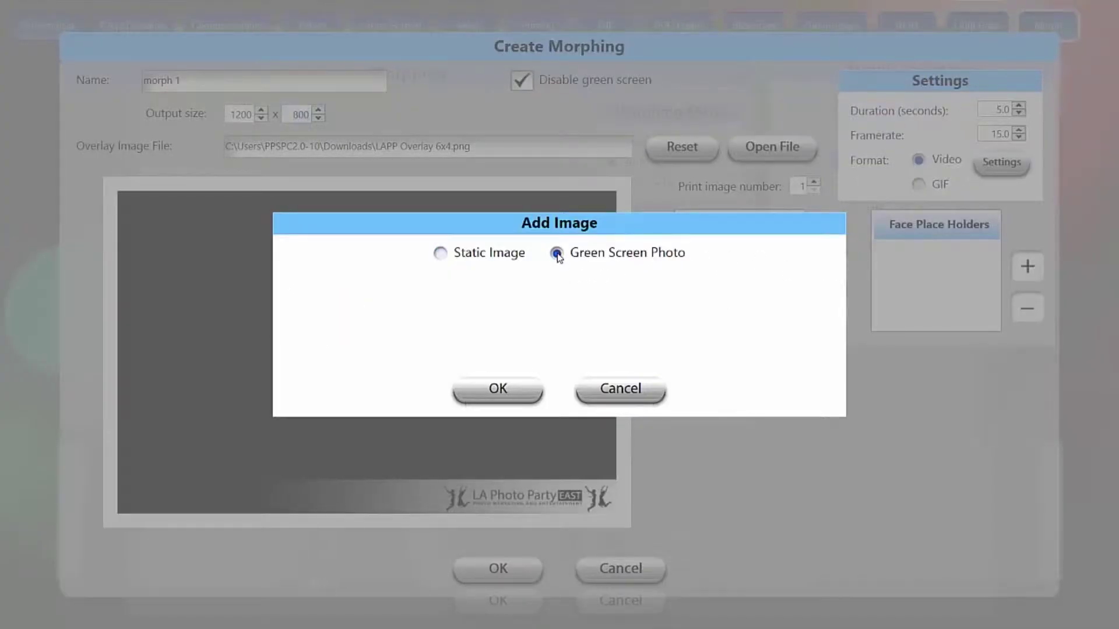
click(521, 389)
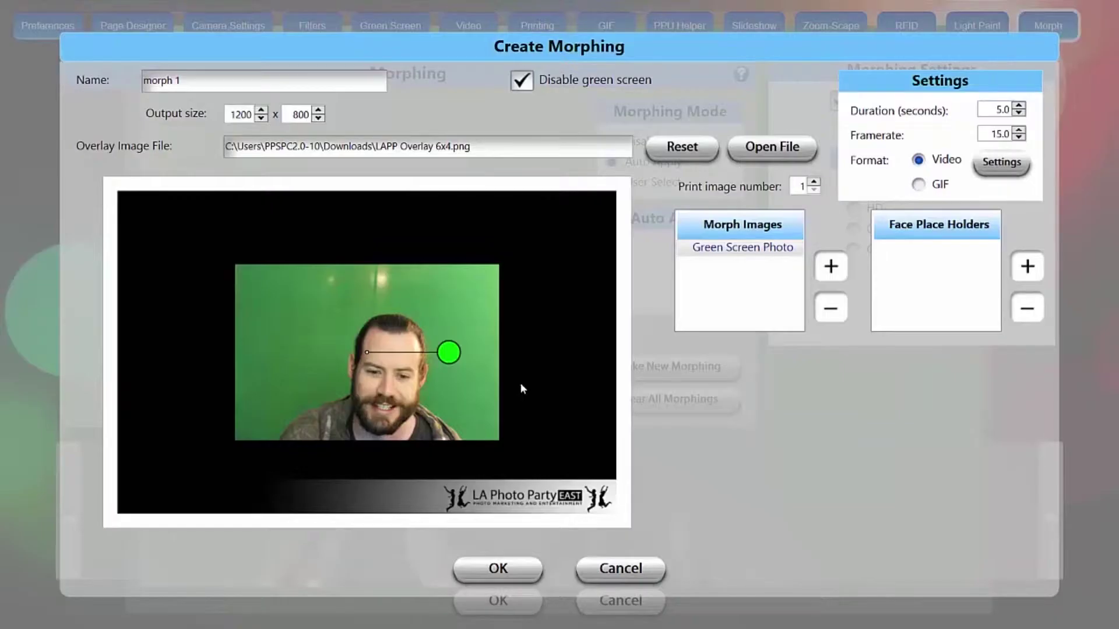
click(835, 269)
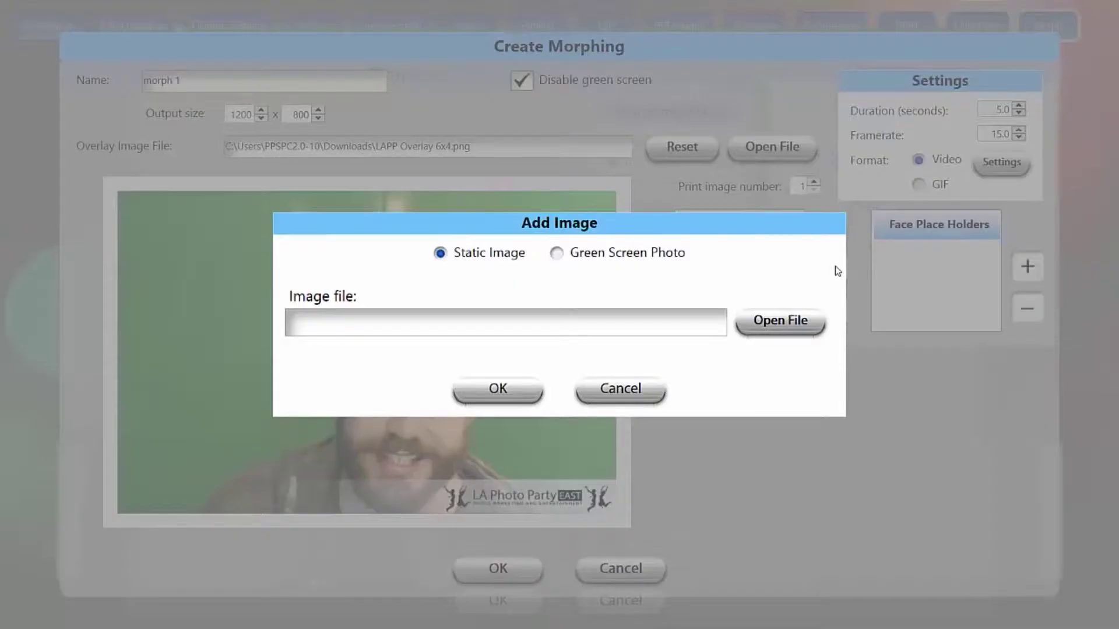
click(781, 325)
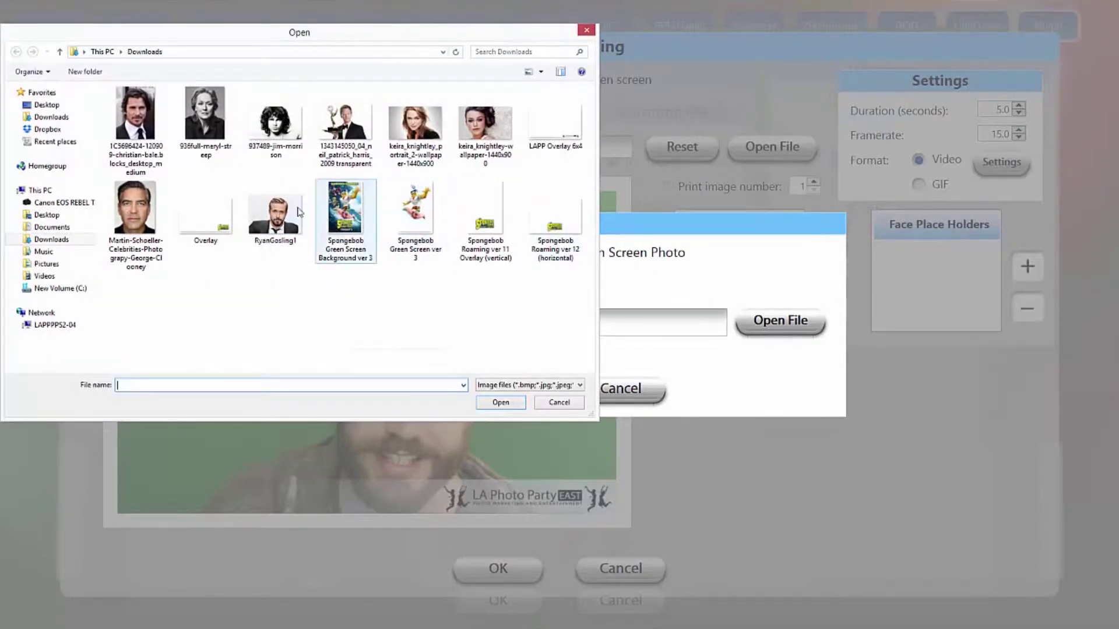
click(284, 216)
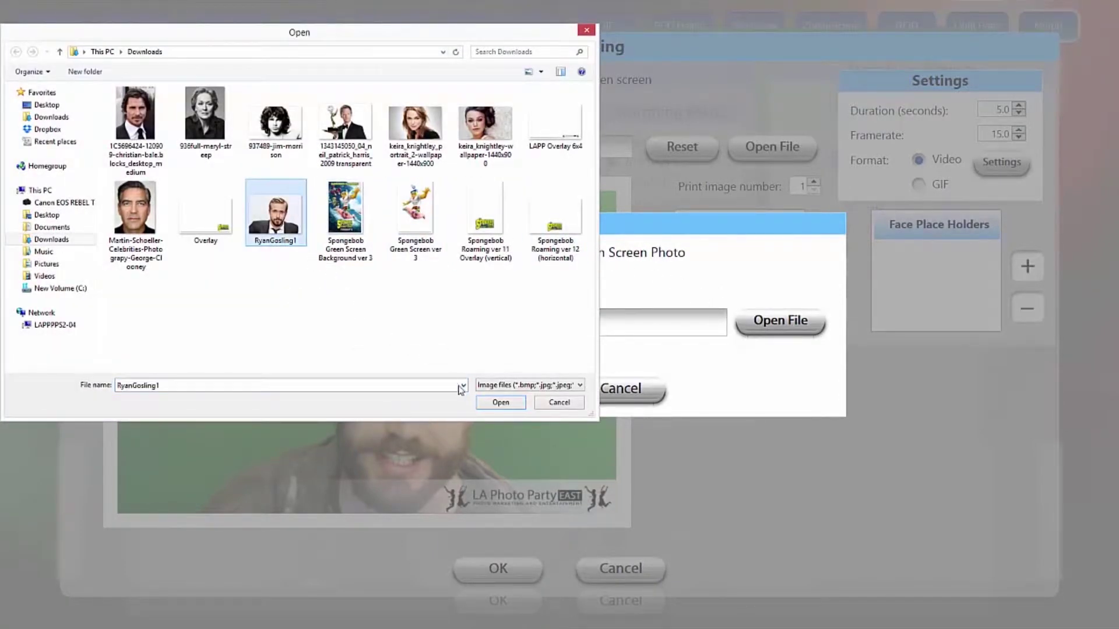
click(500, 403)
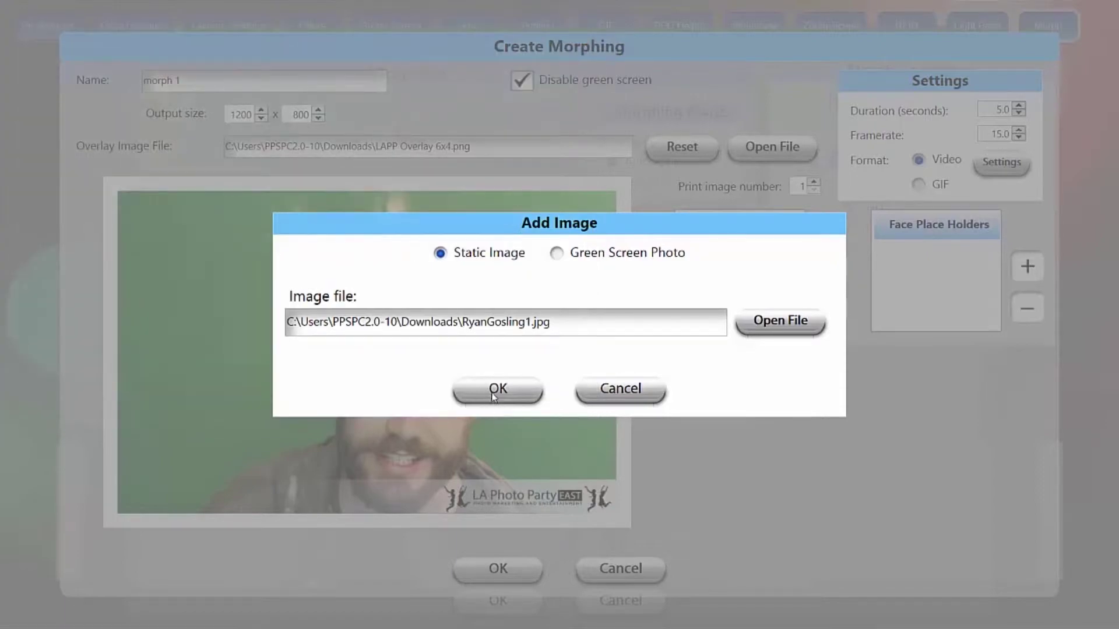
click(494, 395)
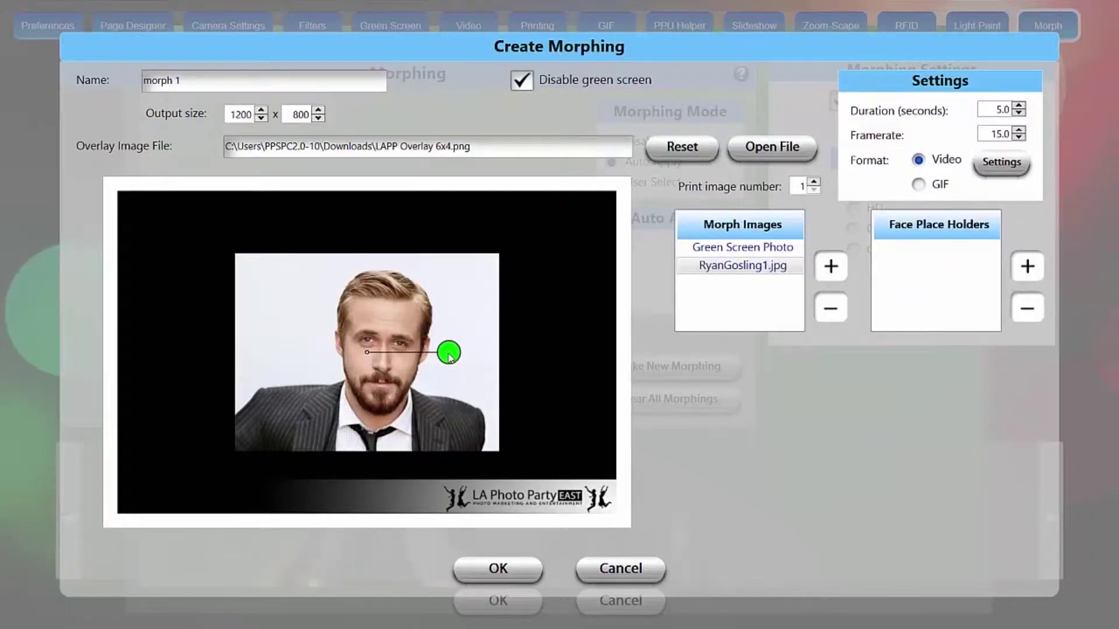
drag(450, 357, 526, 360)
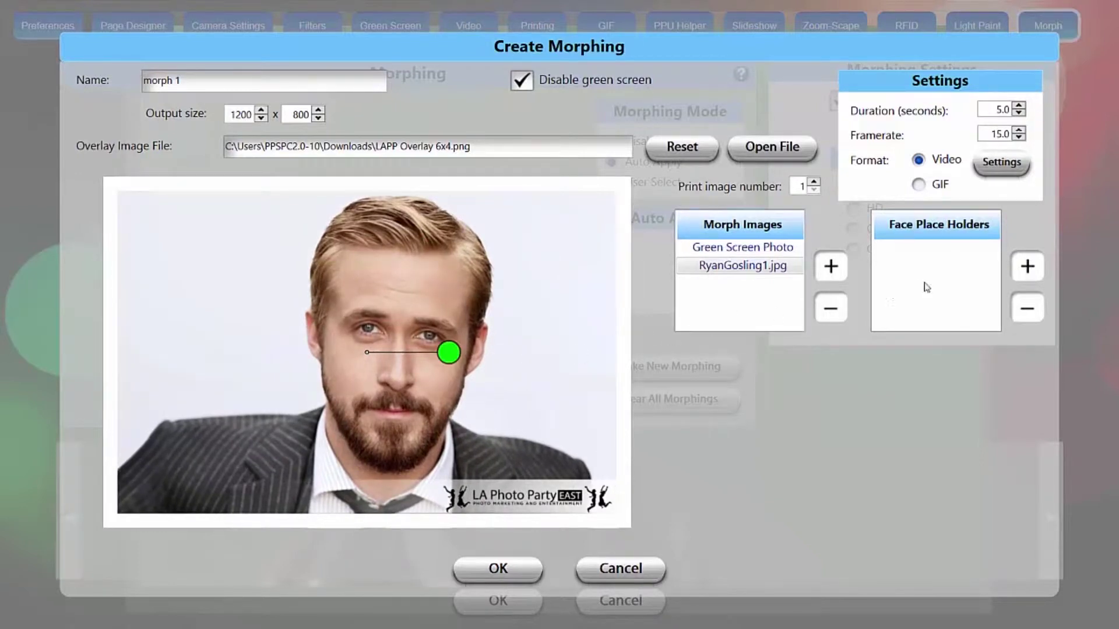
- Add face placeholder 1 and move and scale its outline to fit the face
click(1027, 266)
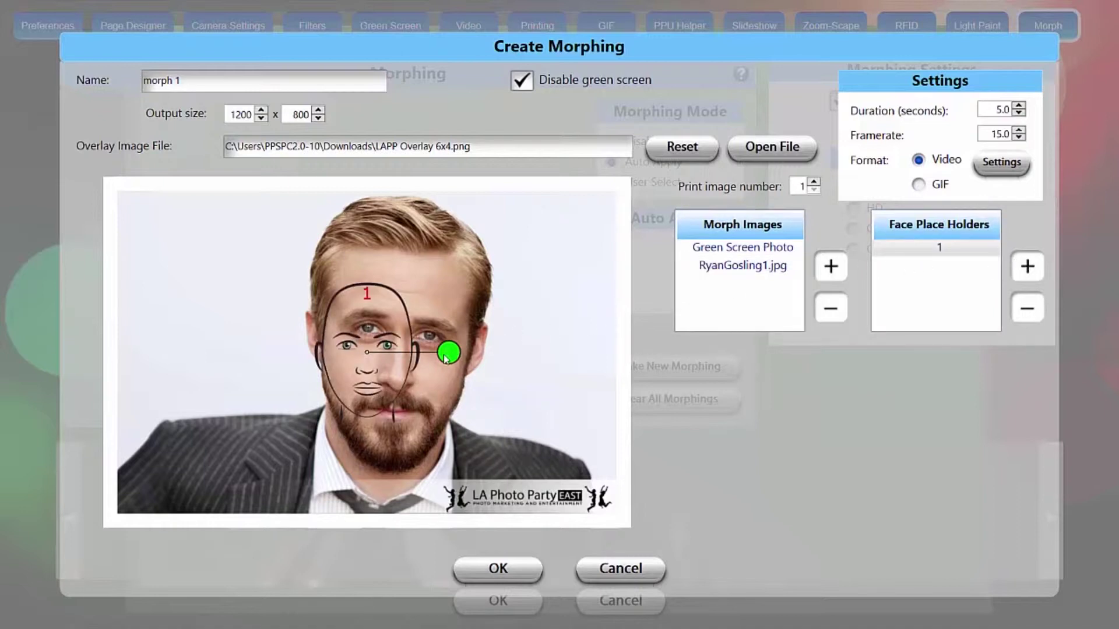
mouse_move(446, 357)
mouse_down()
mouse_move(502, 360)
mouse_move(458, 354)
mouse_up()
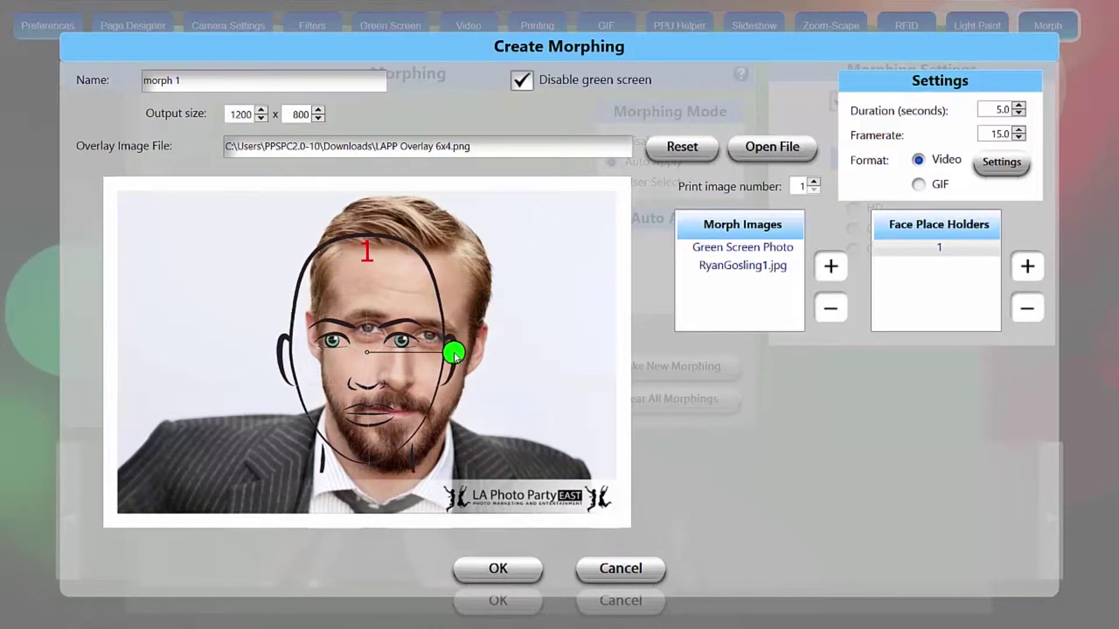
drag(410, 384, 441, 376)
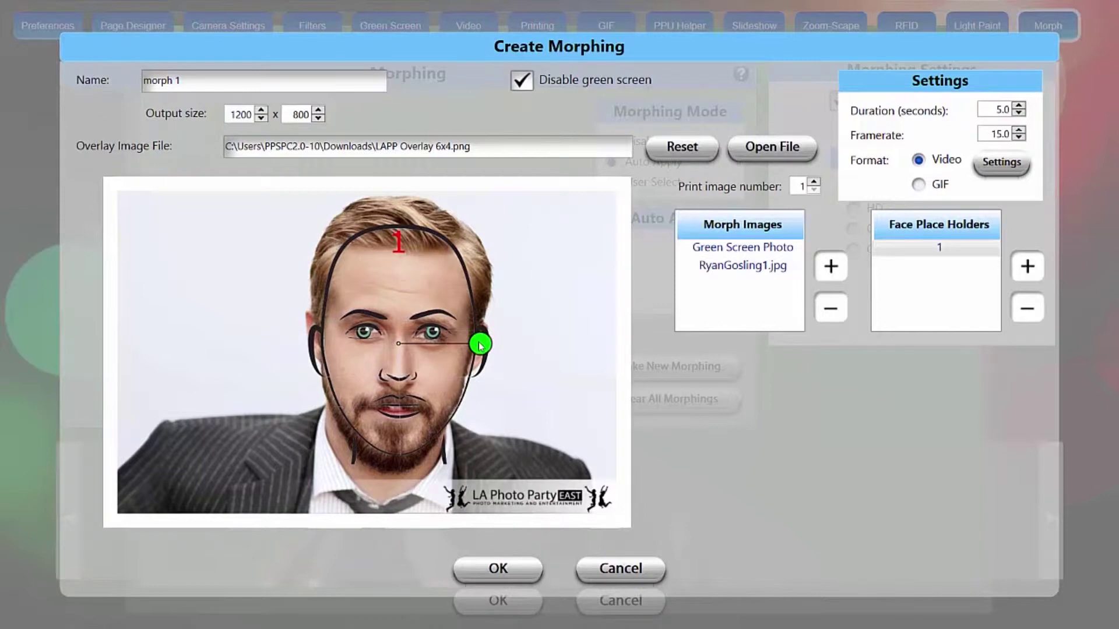
drag(480, 343, 480, 347)
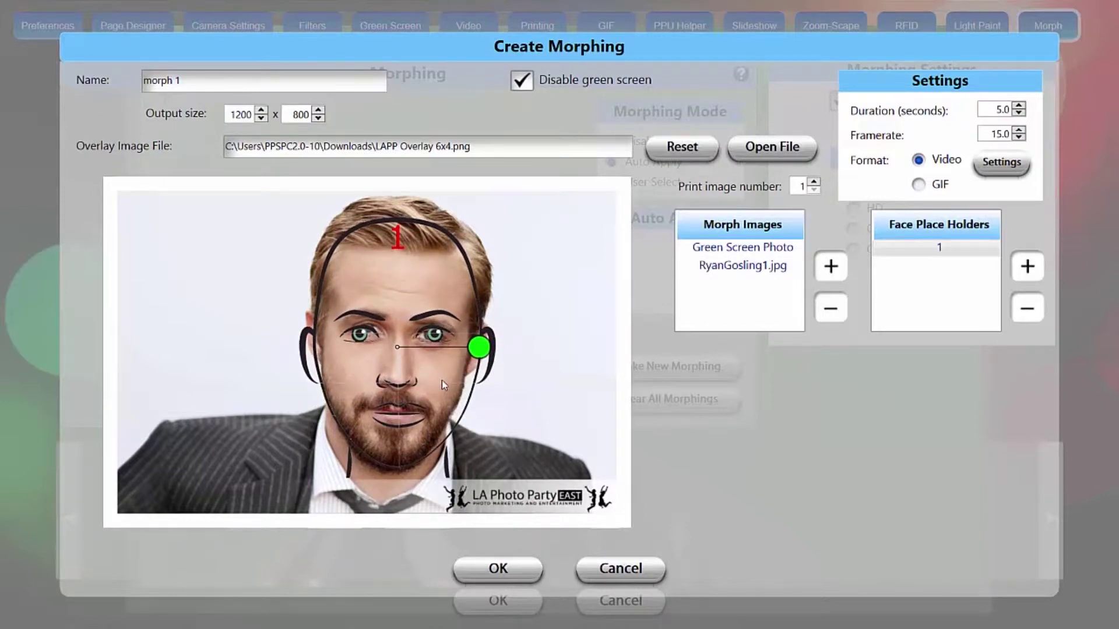
drag(442, 380, 440, 379)
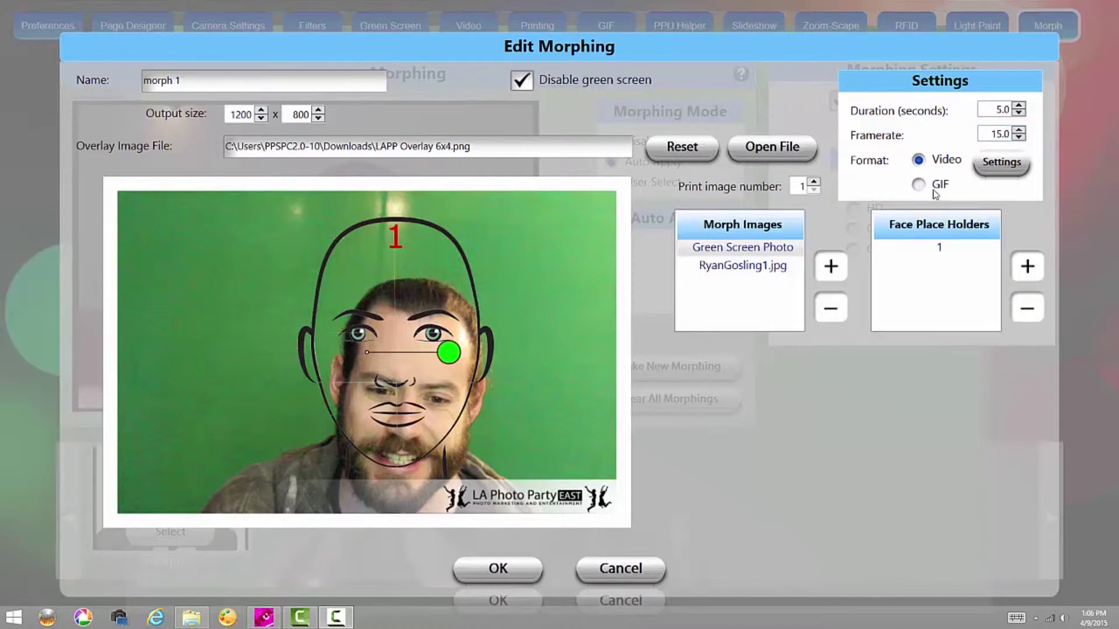
- Keep Video output with Greasy Wheels (edit).wav as the audio track and save morph 1
click(920, 185)
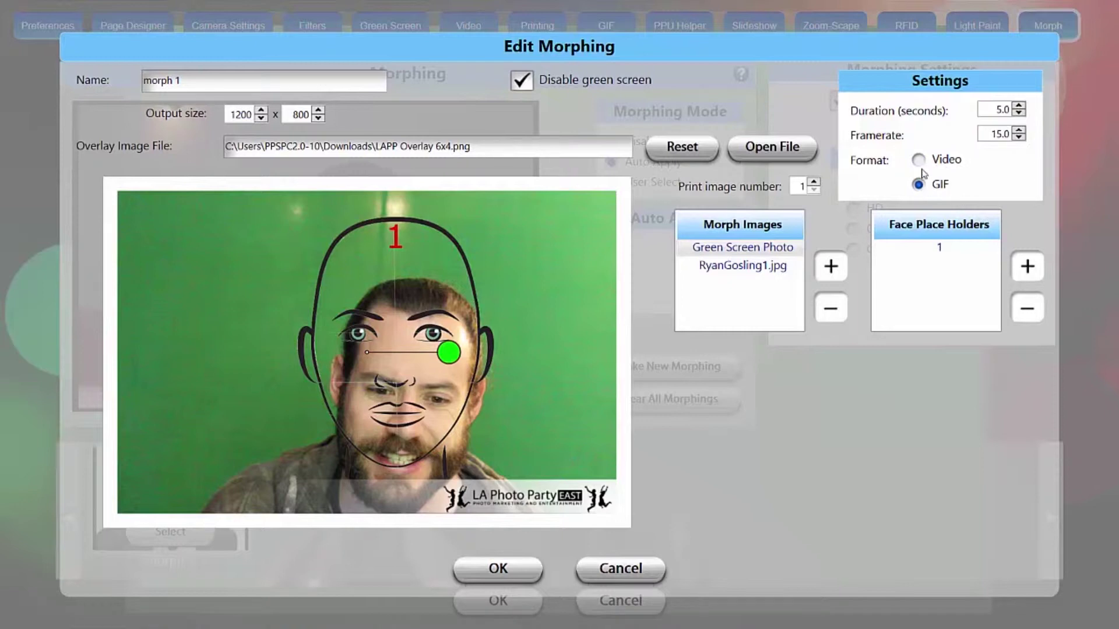
click(919, 160)
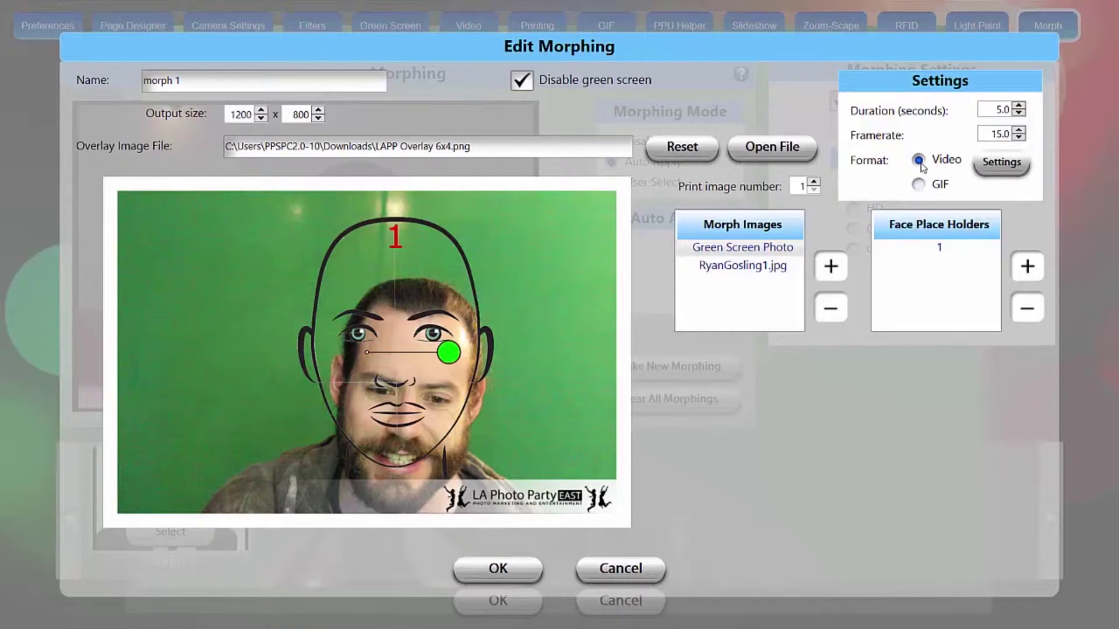
click(1002, 164)
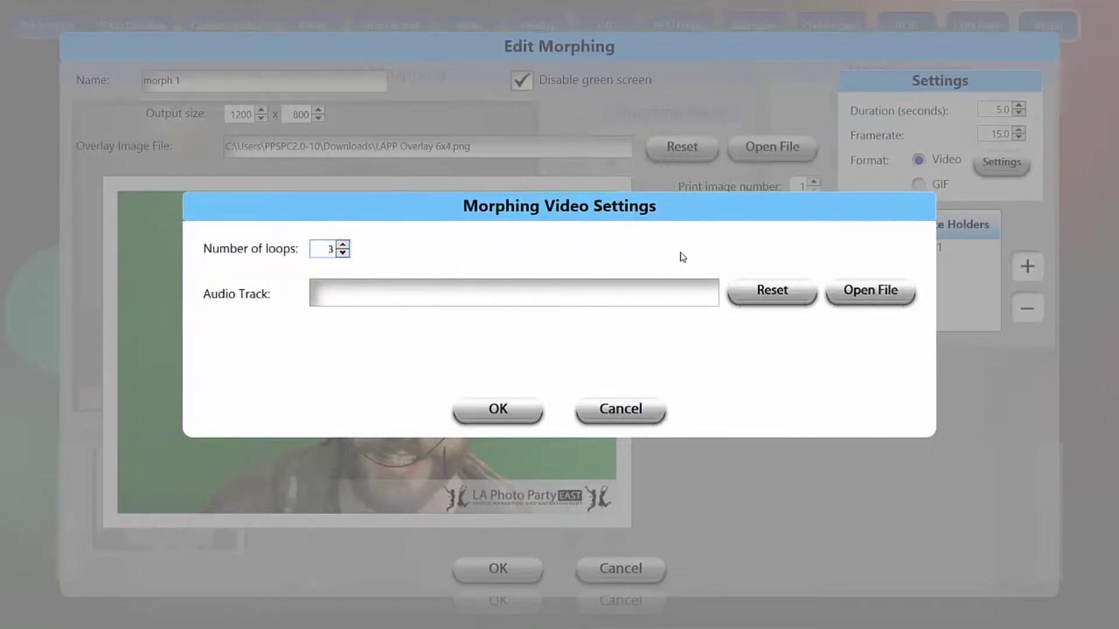
click(845, 292)
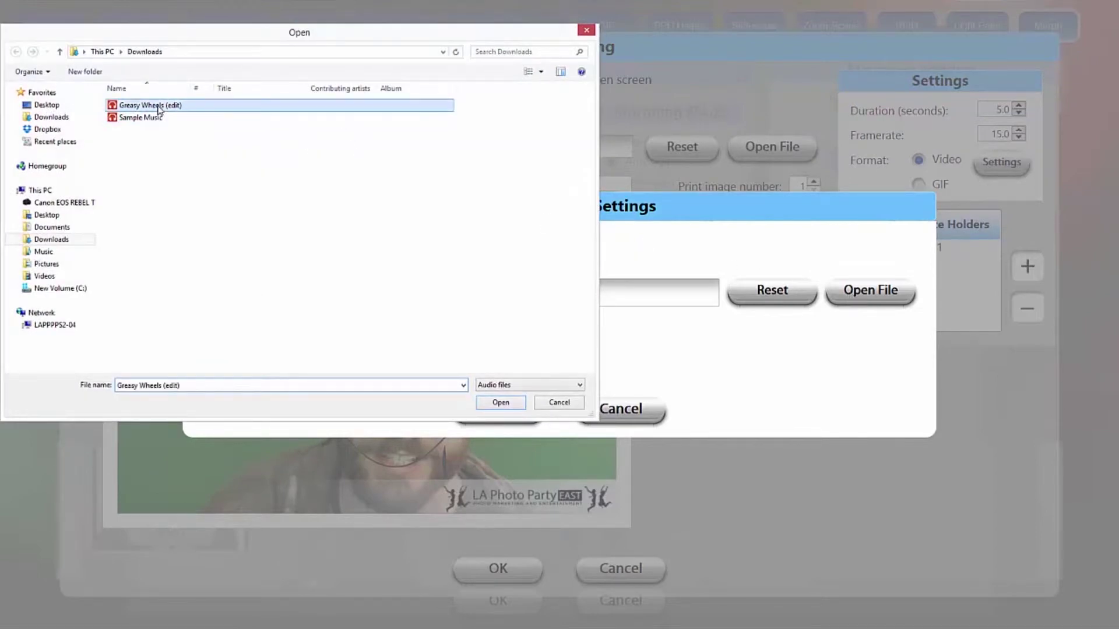
click(490, 408)
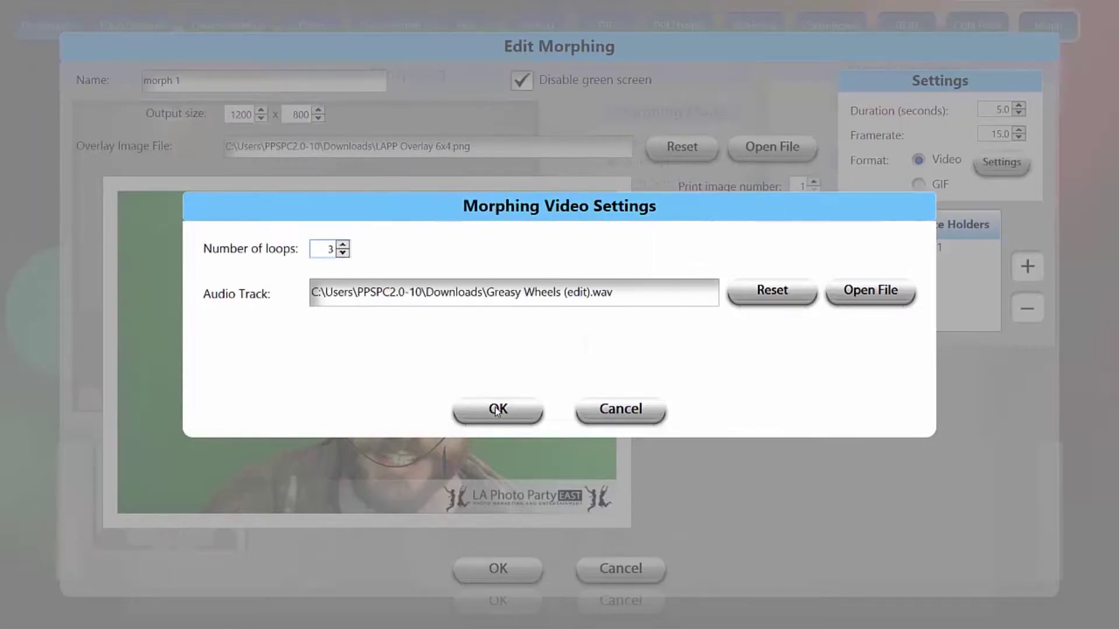
click(498, 410)
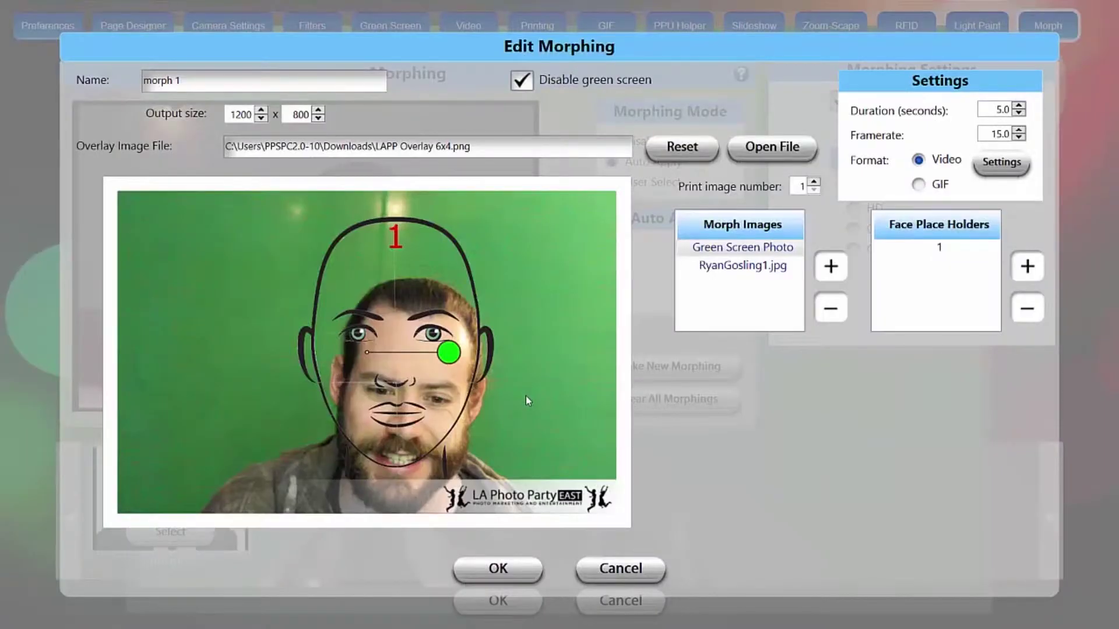
click(502, 570)
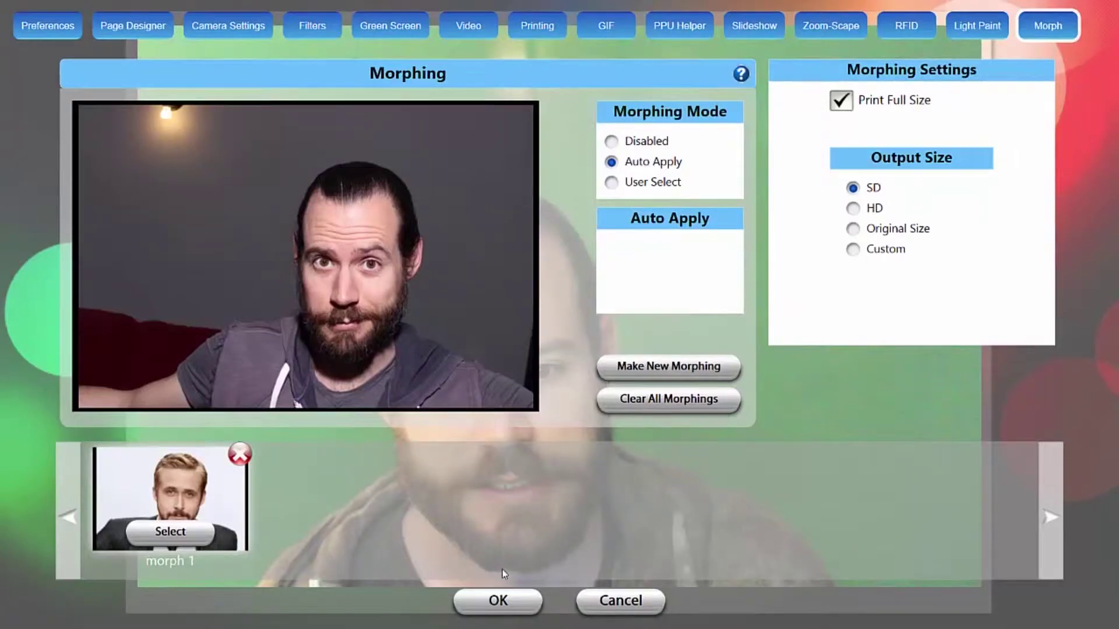
- Add morph 1 to the Auto Apply morphs and close the morph settings
click(185, 540)
click(498, 603)
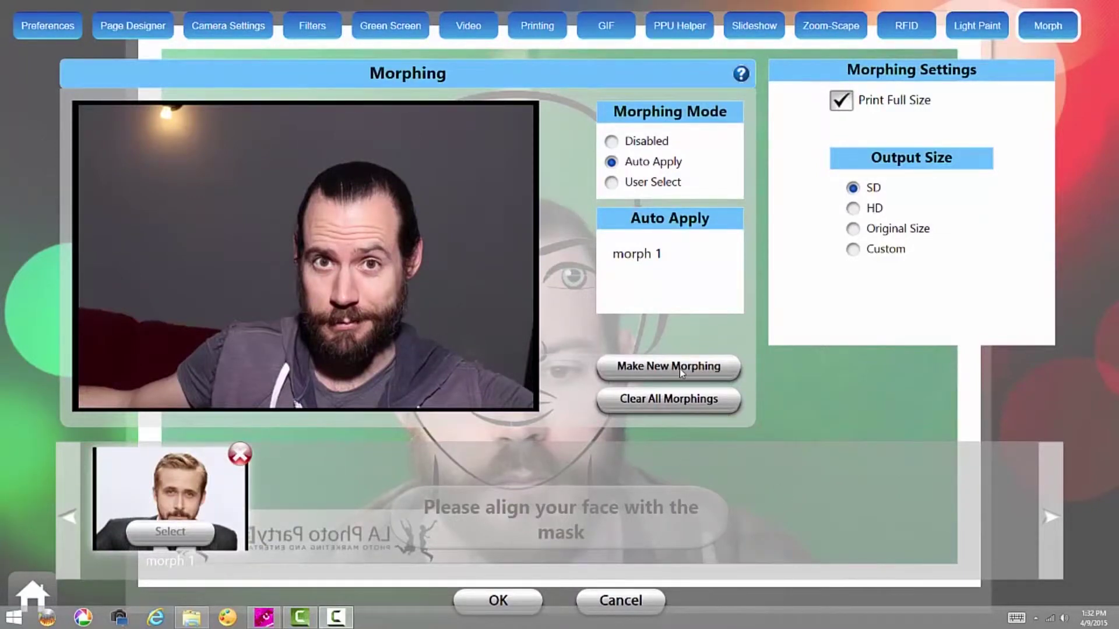
- Create a new morph named 'morph 2' with green screen disabled and the LAPP Overlay 6x4 overlay
click(680, 369)
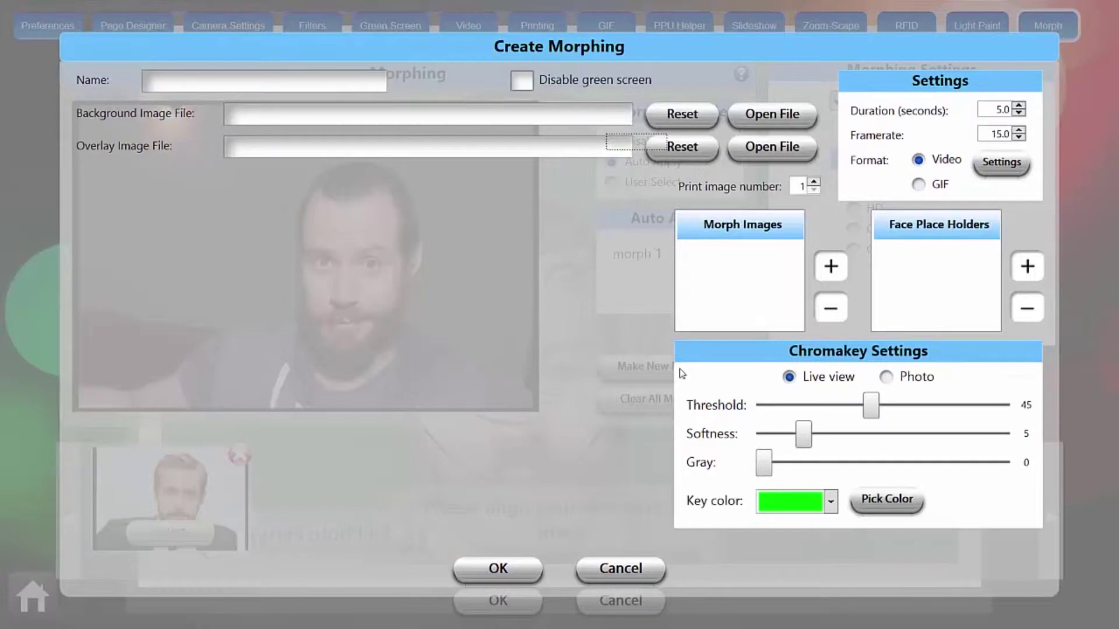
click(232, 78)
click(529, 81)
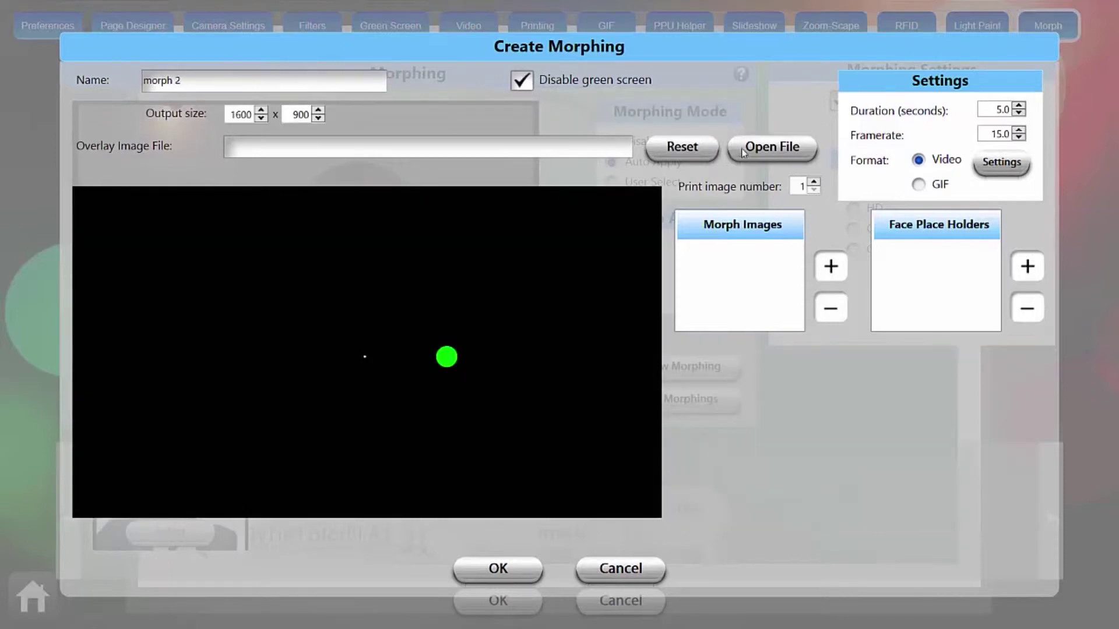
click(759, 152)
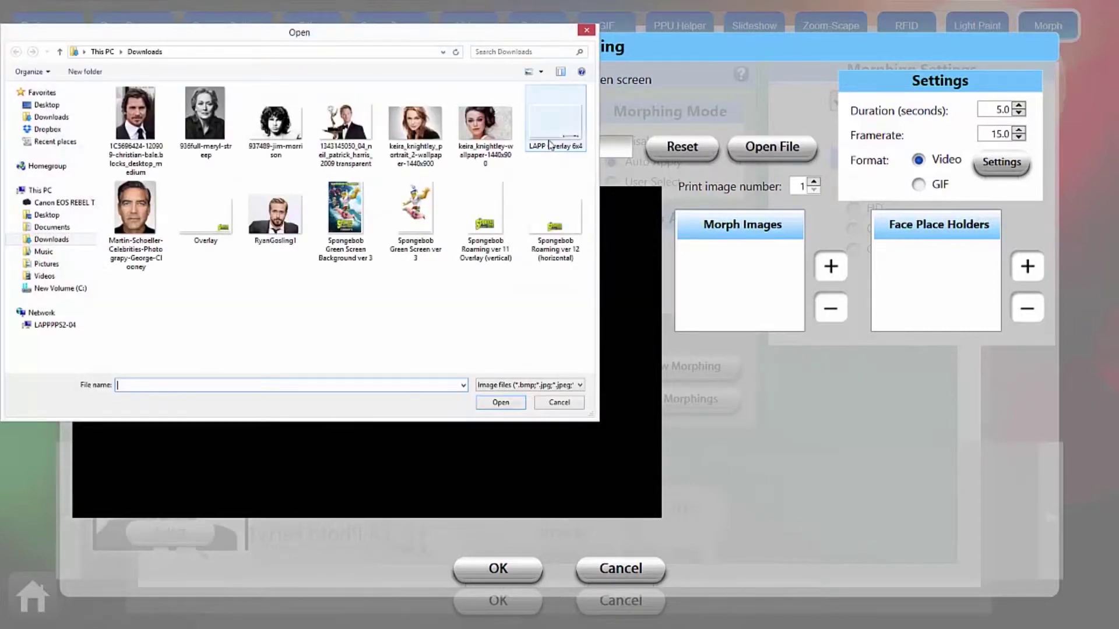
click(547, 130)
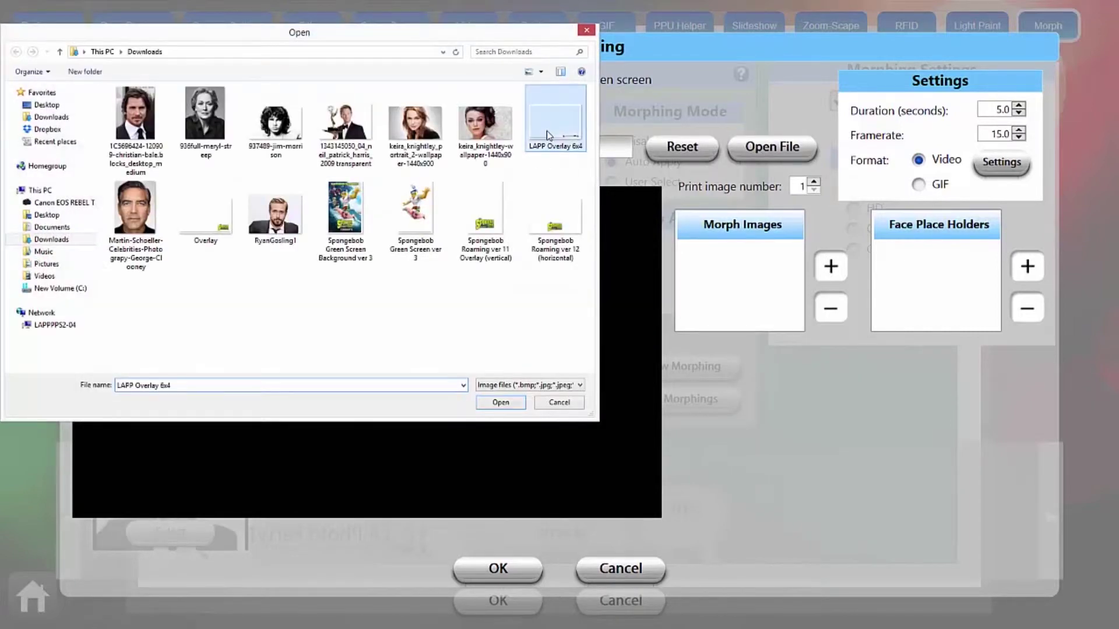
click(502, 403)
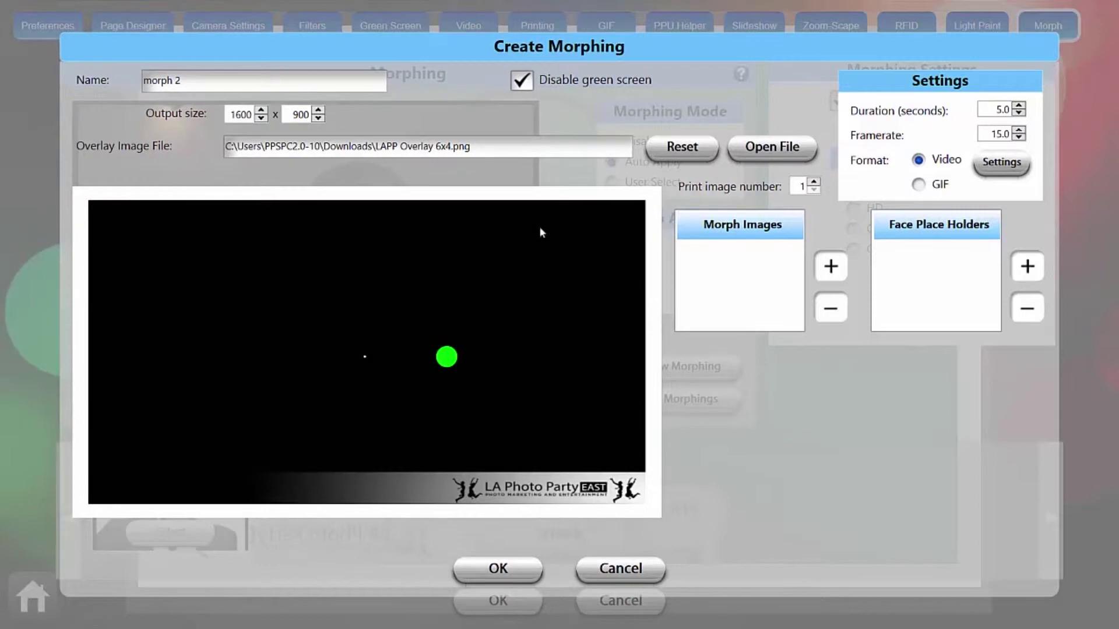
- Set morph 2's output size to 1200 × 800
double_click(247, 114)
key(BackSpace)
text(120)
double_click(295, 114)
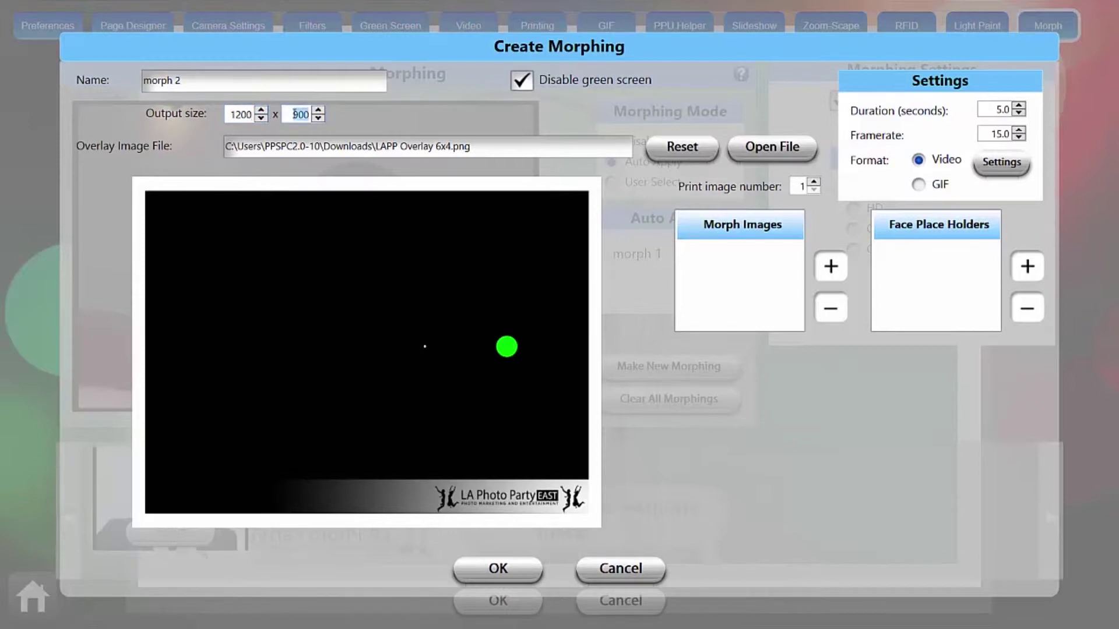
text(800)
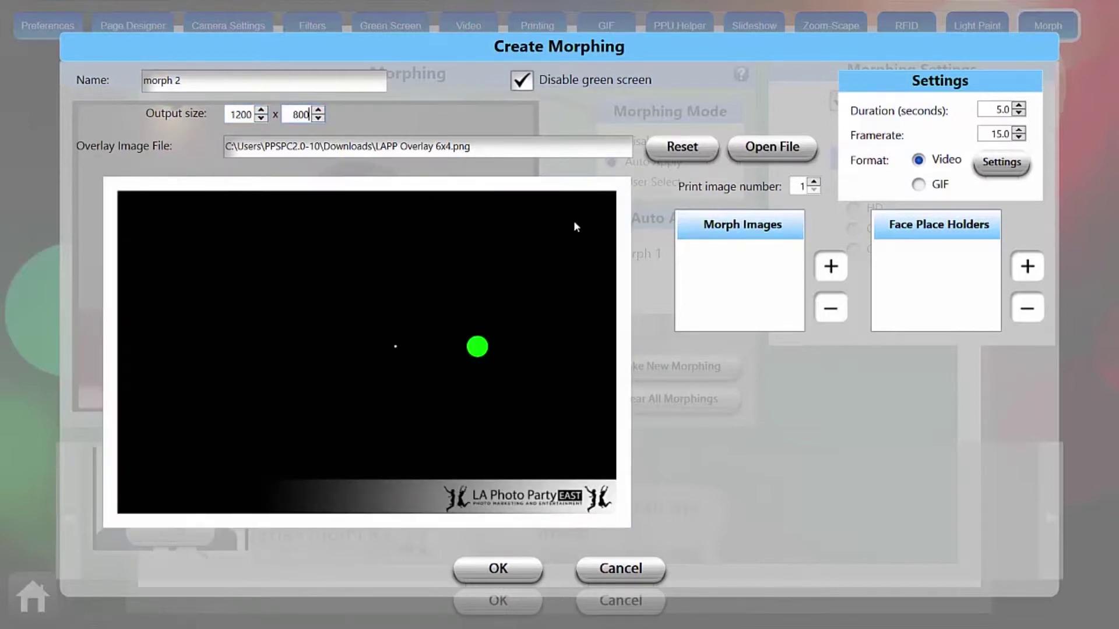
- Add two Green Screen Photo images to morph 2's Morph Images
click(830, 268)
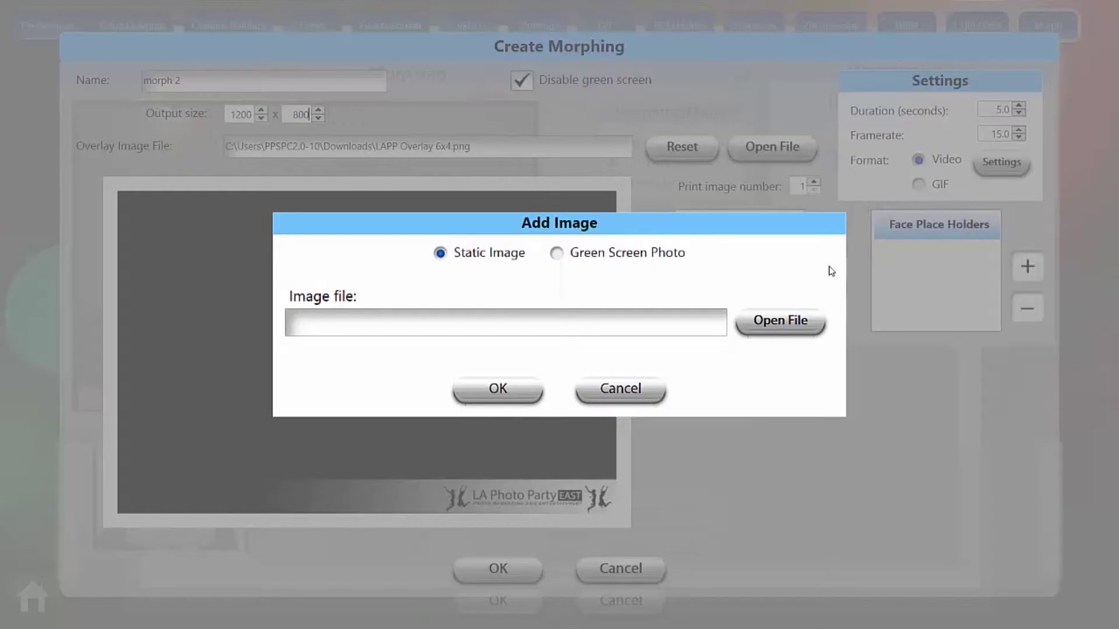
click(555, 255)
click(528, 394)
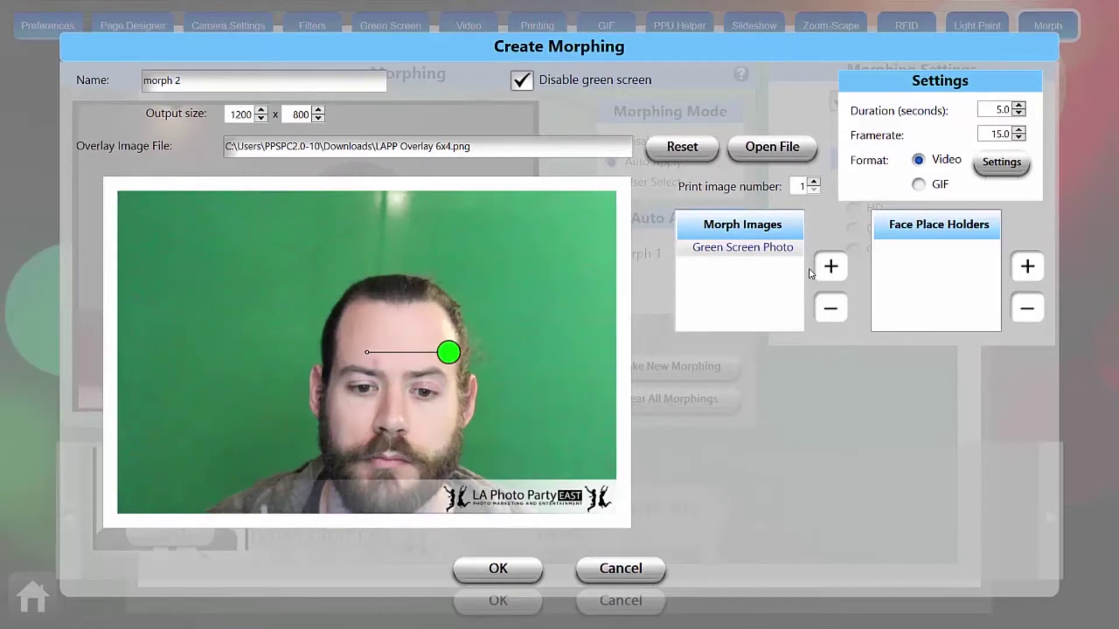
click(830, 270)
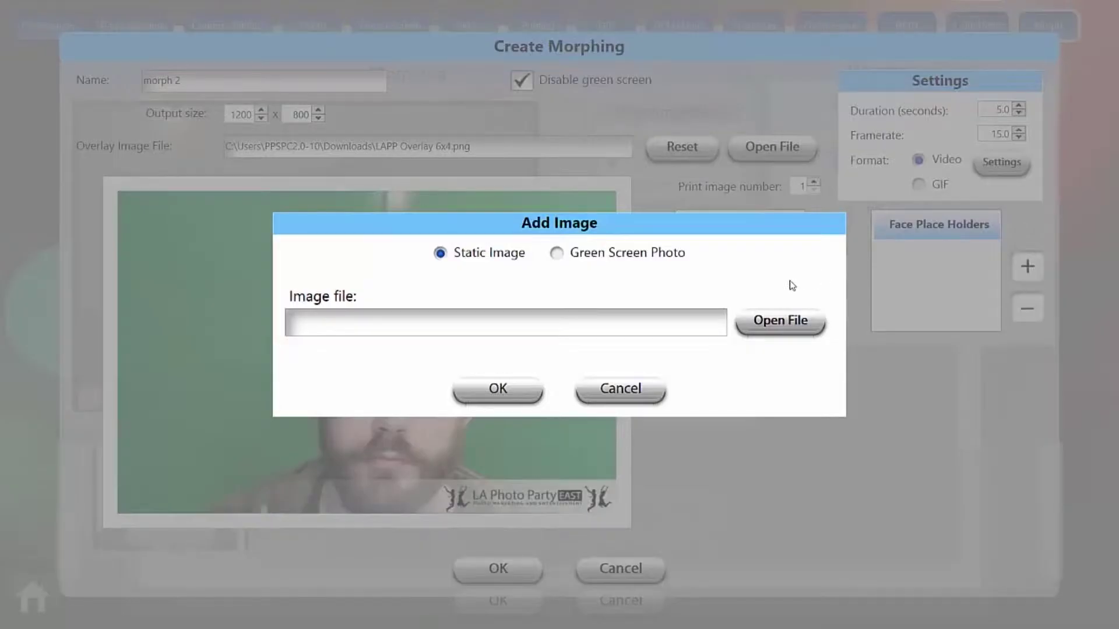
click(558, 254)
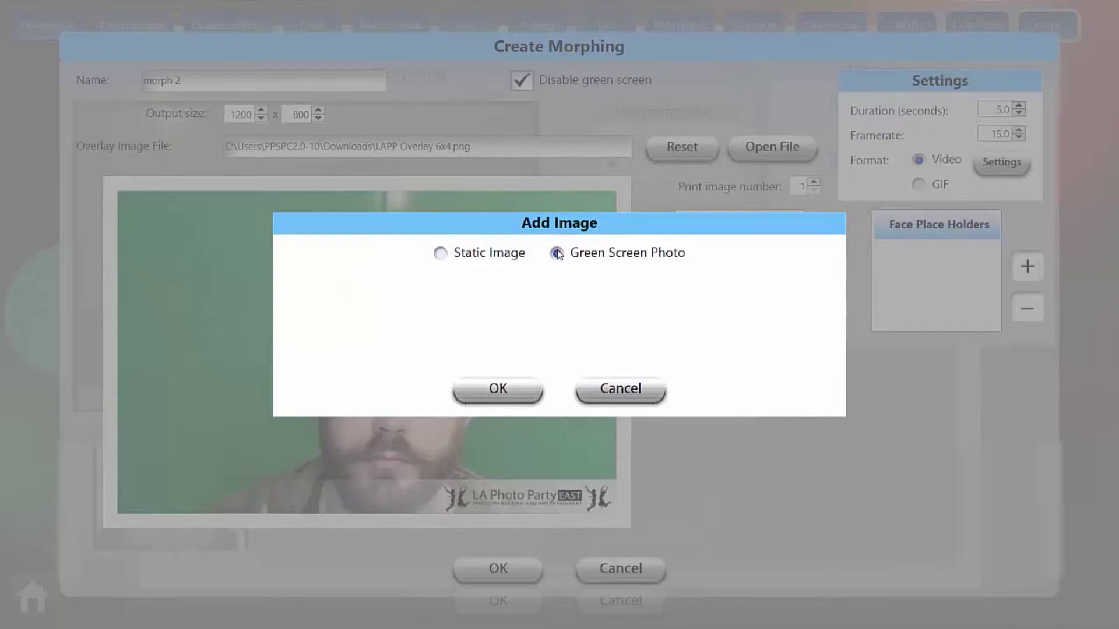
click(533, 391)
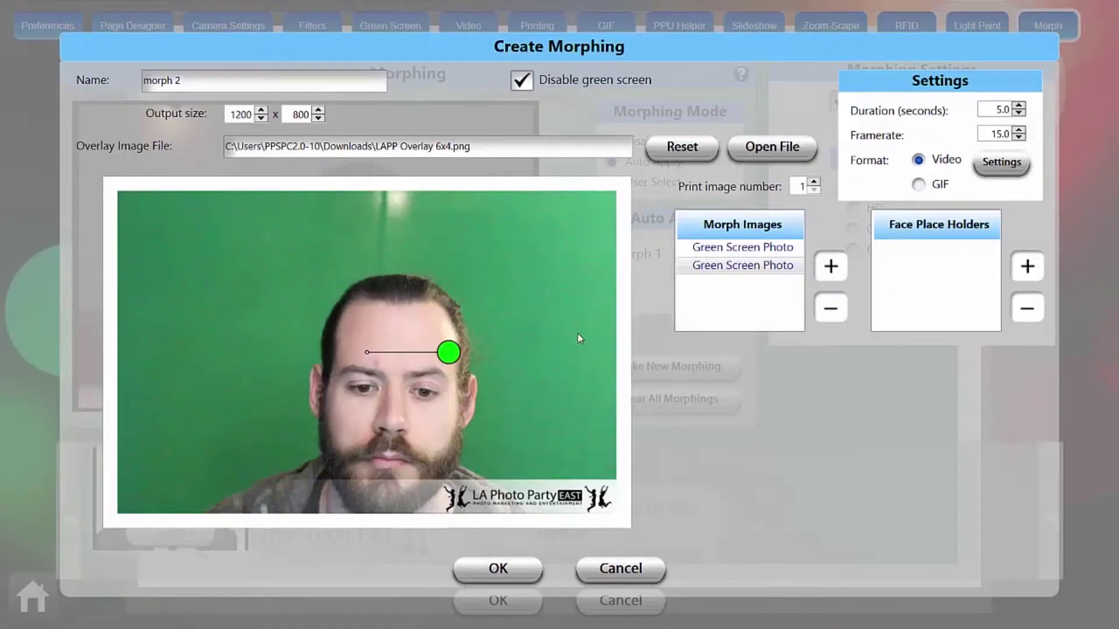
- Add an enlarged face placeholder 1 and save morph 2 to the morph list
click(1019, 265)
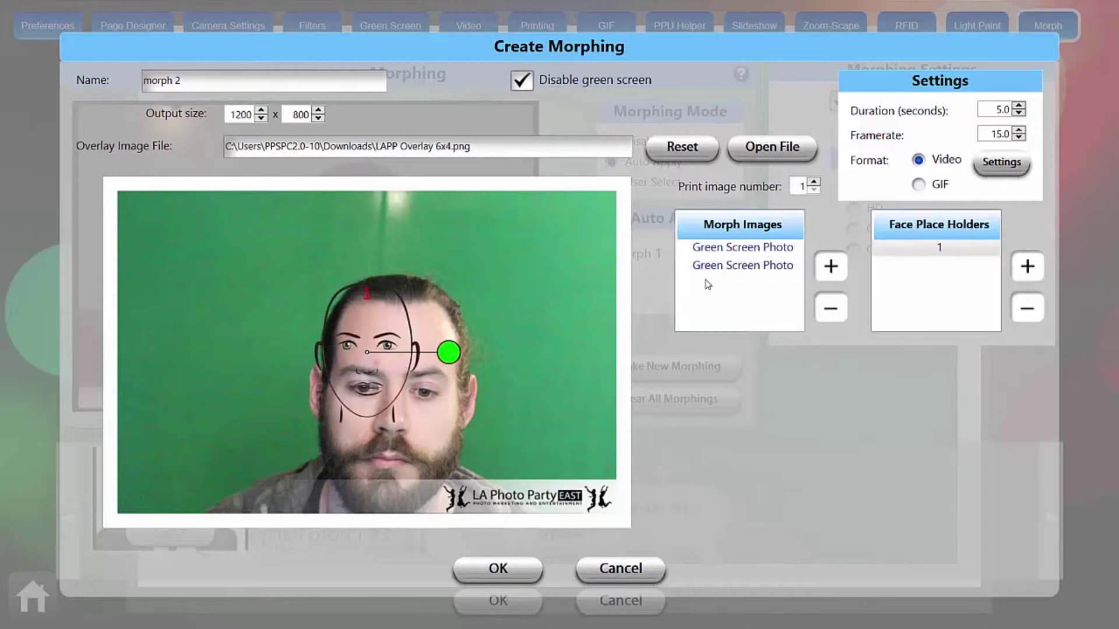
mouse_move(445, 356)
mouse_down()
mouse_move(505, 357)
mouse_move(445, 354)
mouse_up()
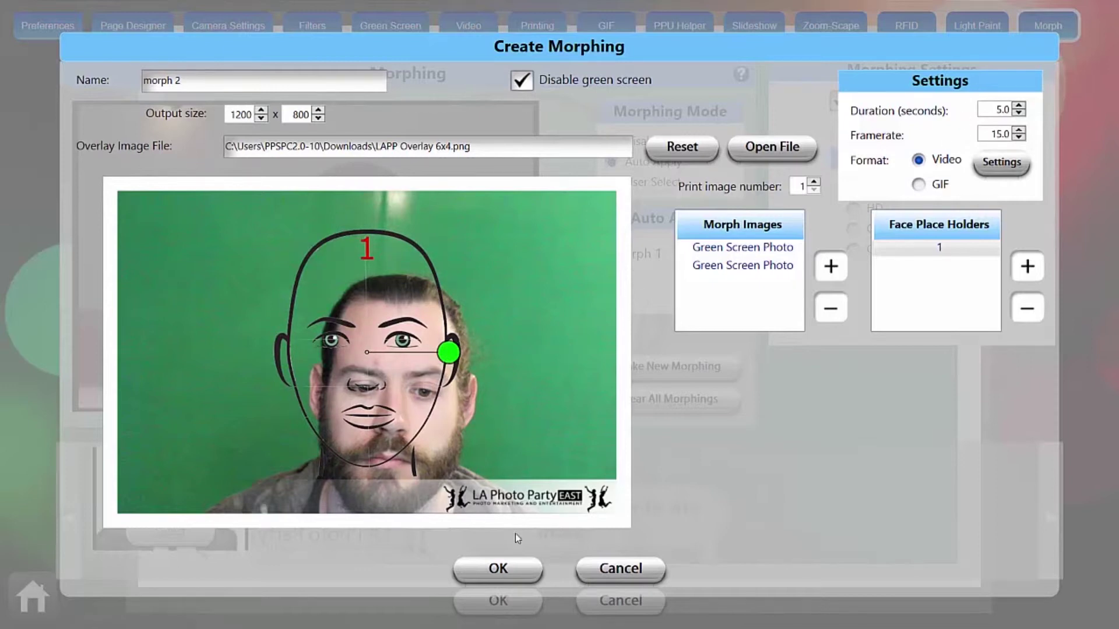
click(511, 573)
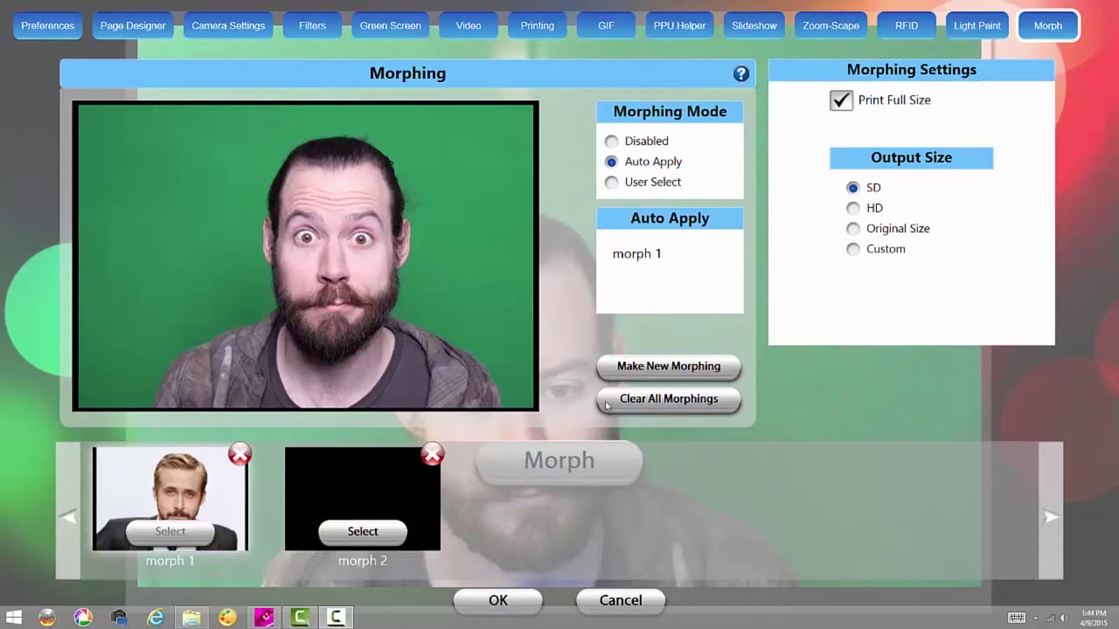
- Switch the morphing mode to User Select, offering morph 1 and morph 2
click(612, 183)
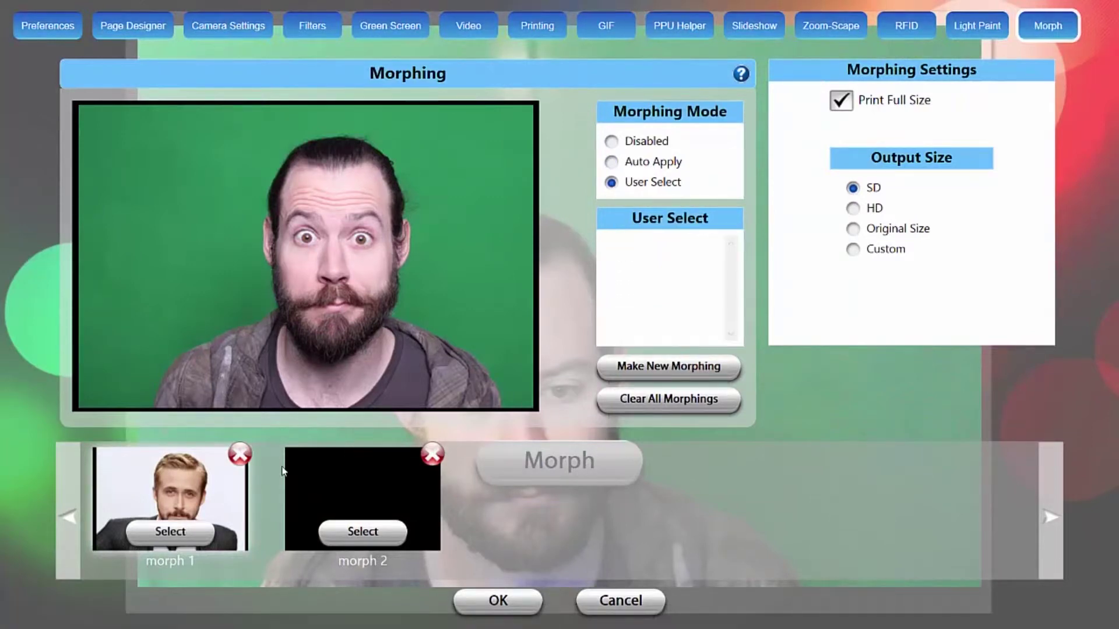
click(157, 540)
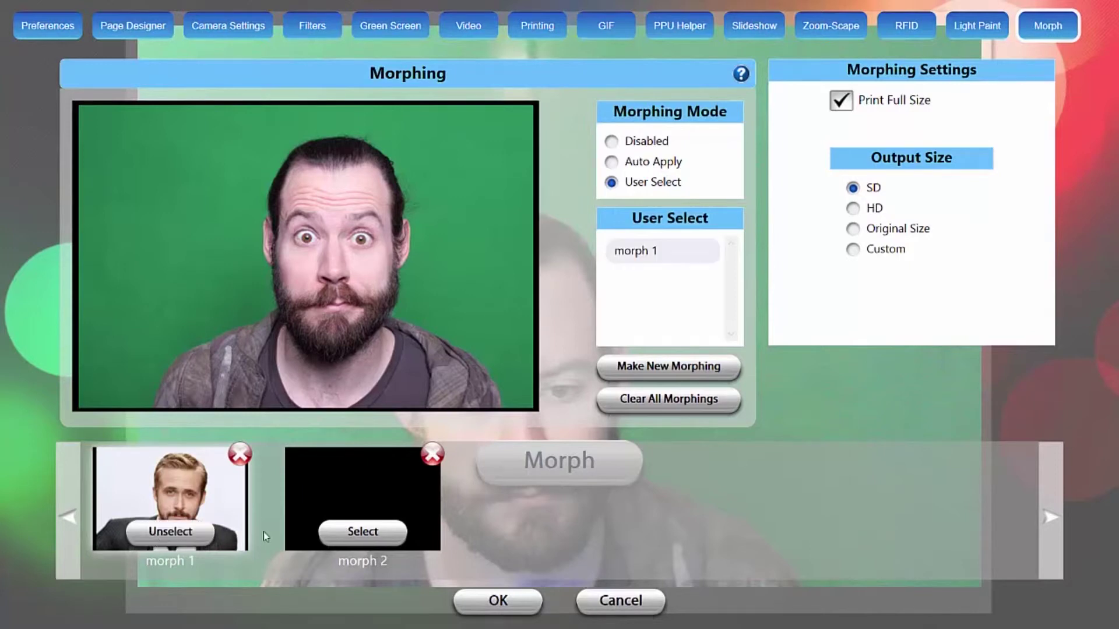
click(338, 537)
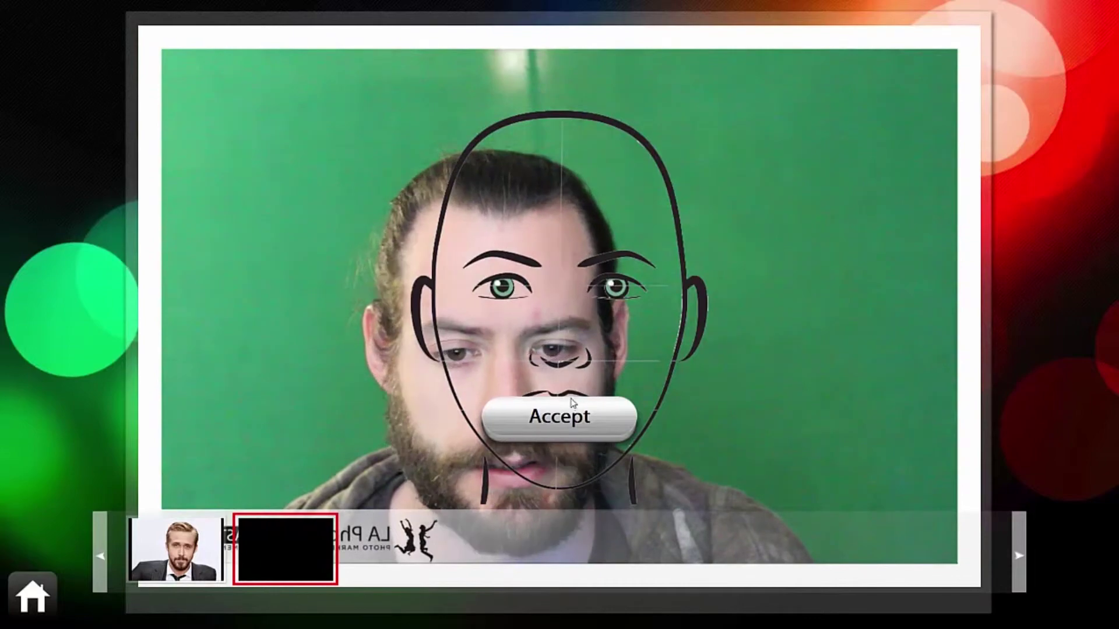
- Accept and capture a User Select test shot, then finish back to Morphing settings
click(572, 402)
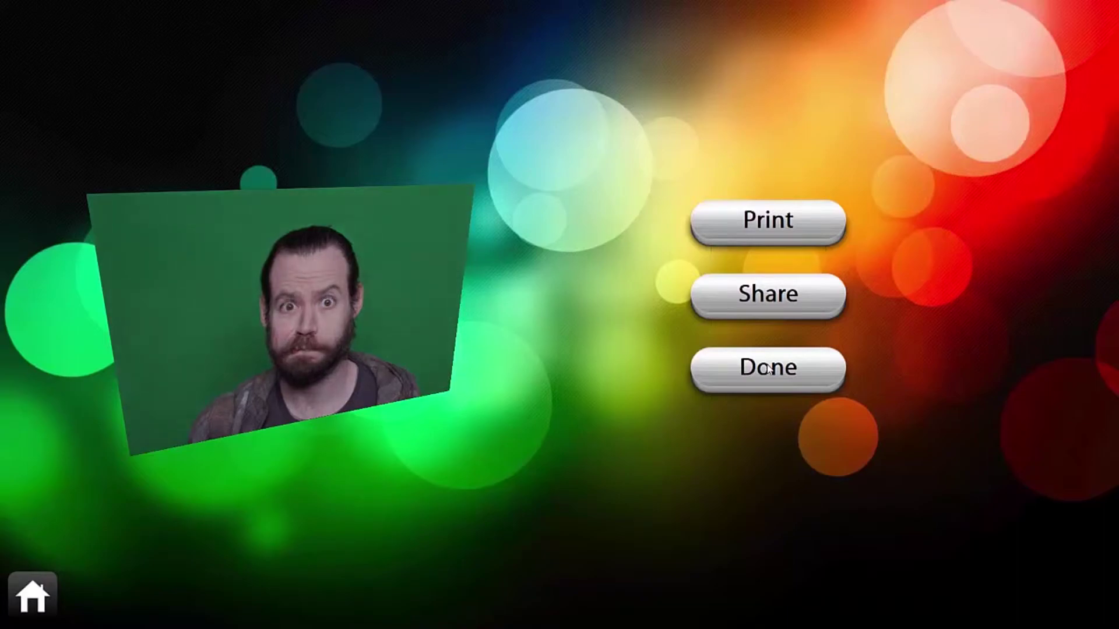
click(769, 368)
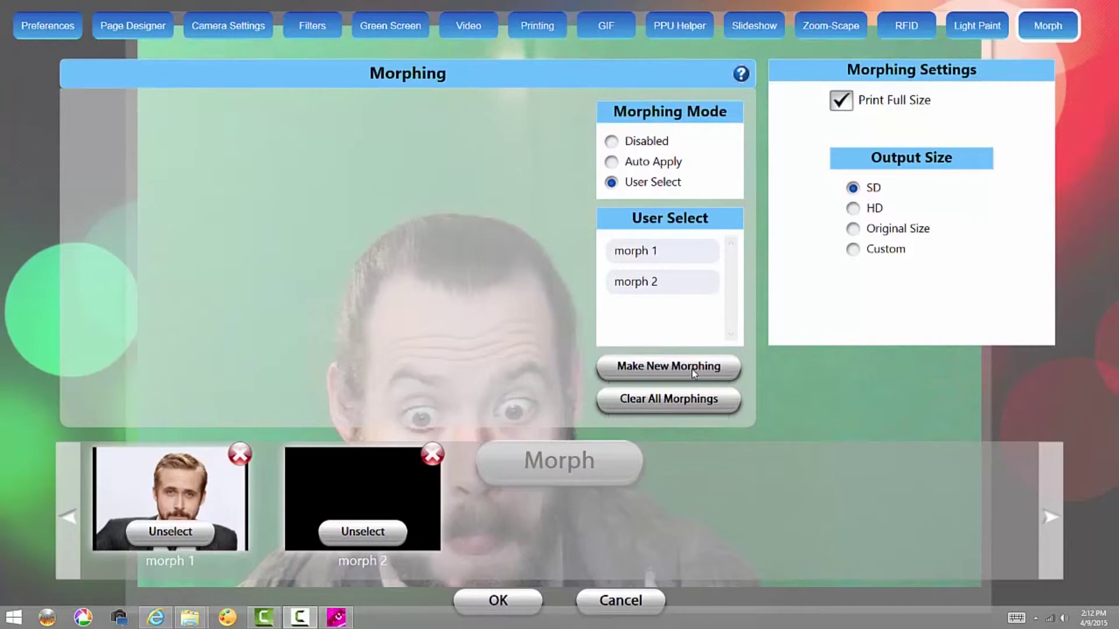
- Start a new morph (morph3) with the Red (horizontal) background image
click(691, 370)
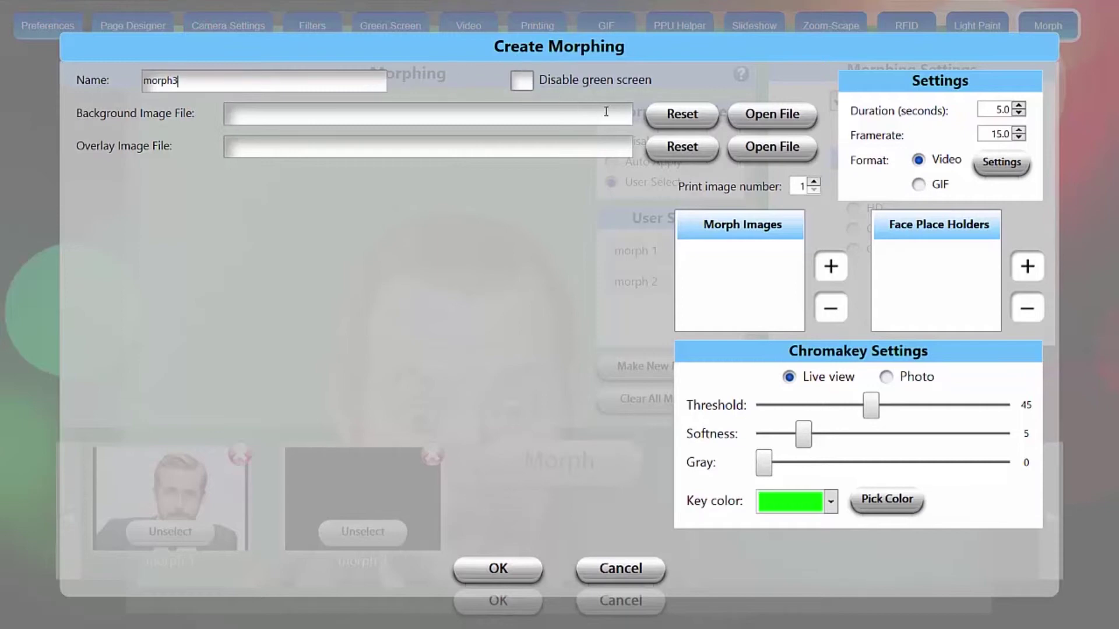
click(760, 114)
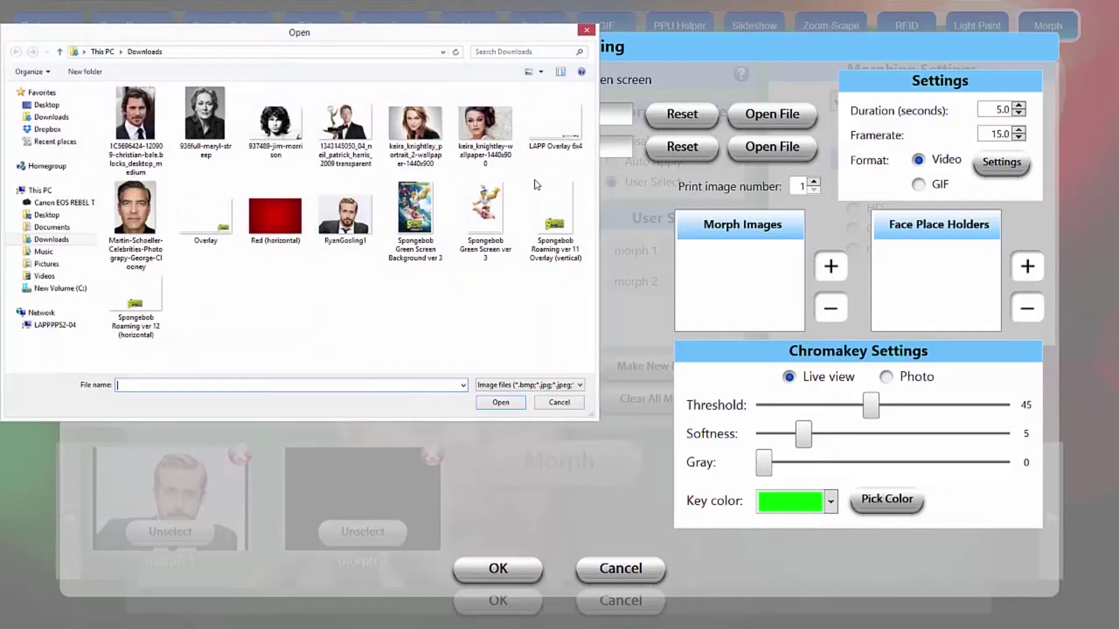
click(289, 211)
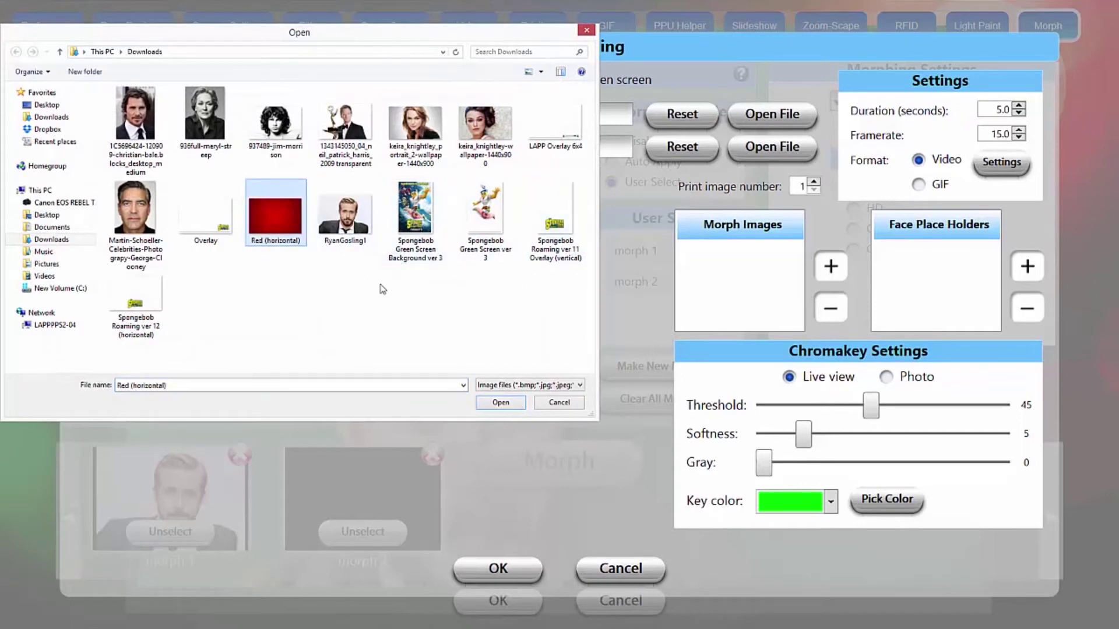
click(501, 403)
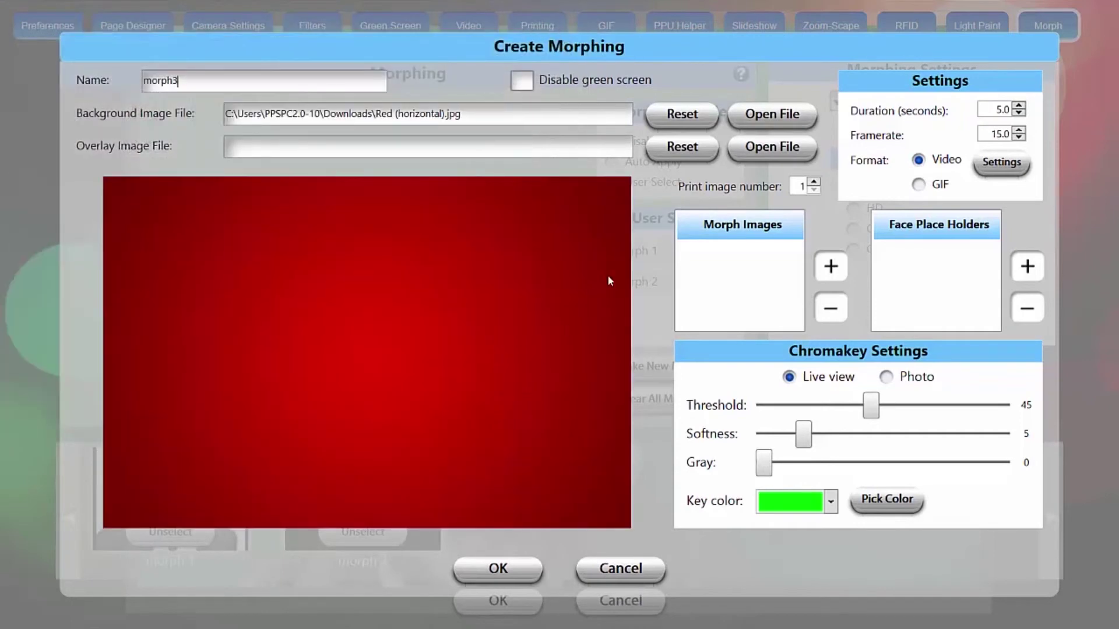
- Set morph3's overlay to LAPP Overlay 6x4
click(772, 146)
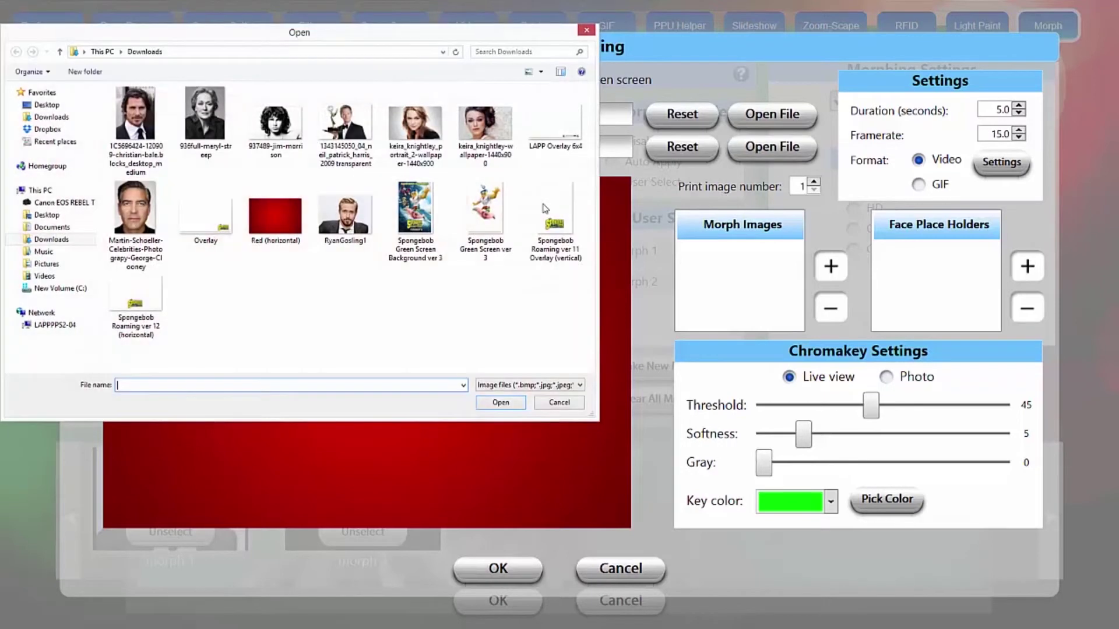
click(548, 135)
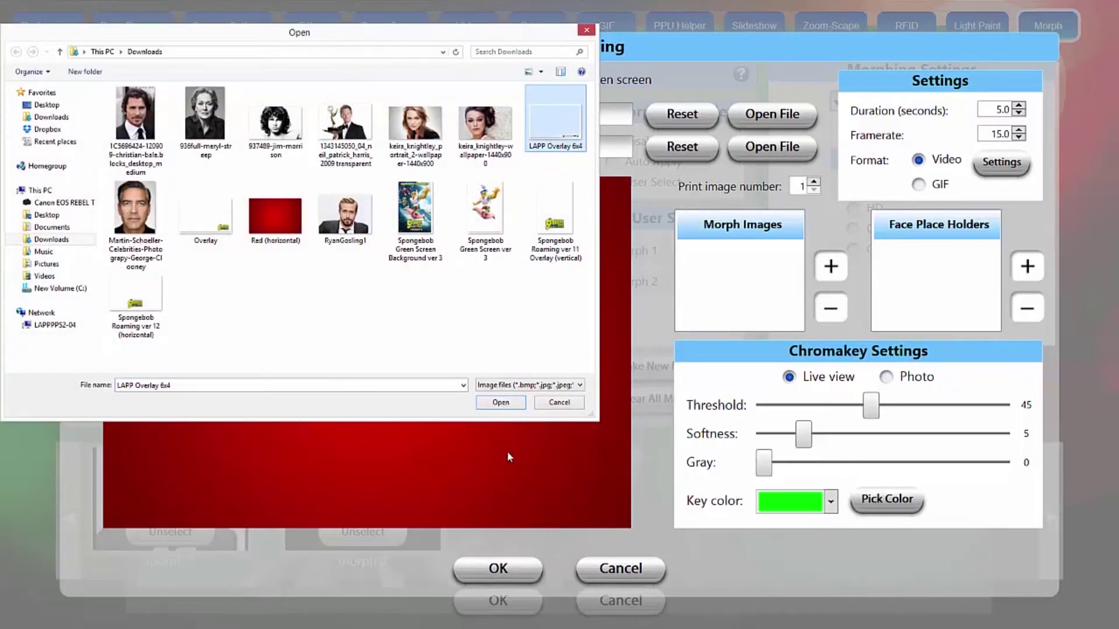
click(500, 403)
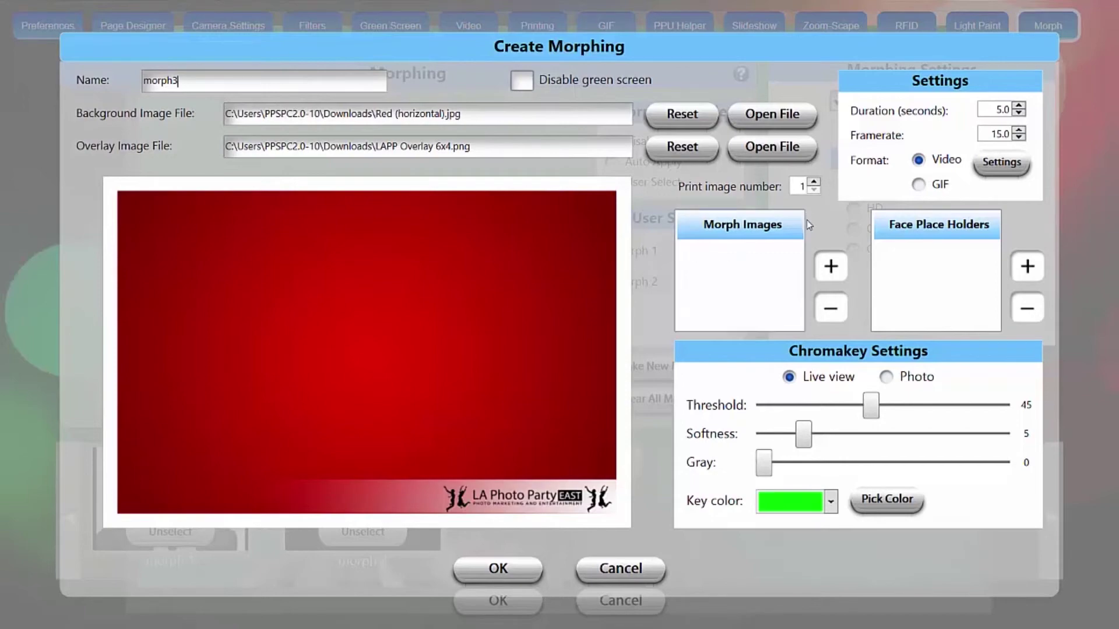
- Add two Green Screen Photo morph images and set the chromakey preview to Photo
click(831, 268)
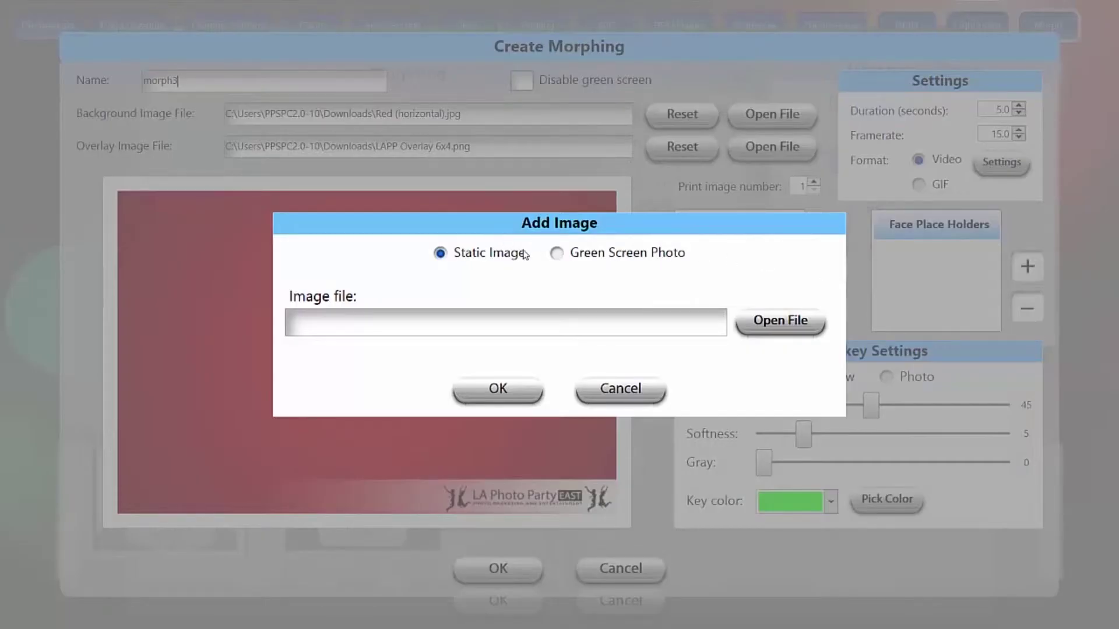
click(556, 253)
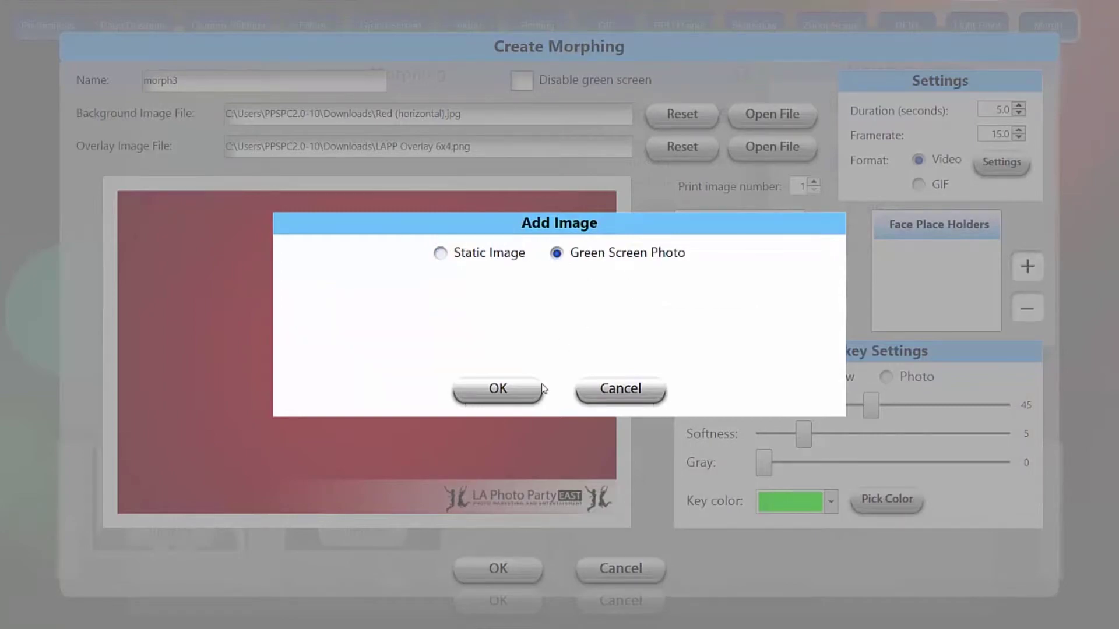
click(528, 394)
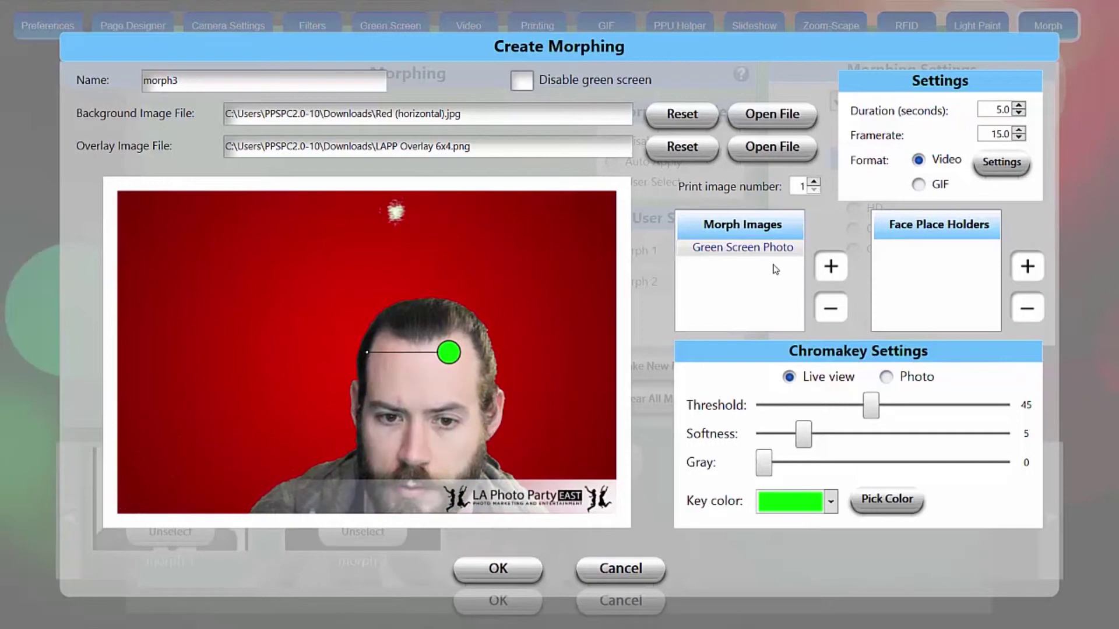
click(827, 269)
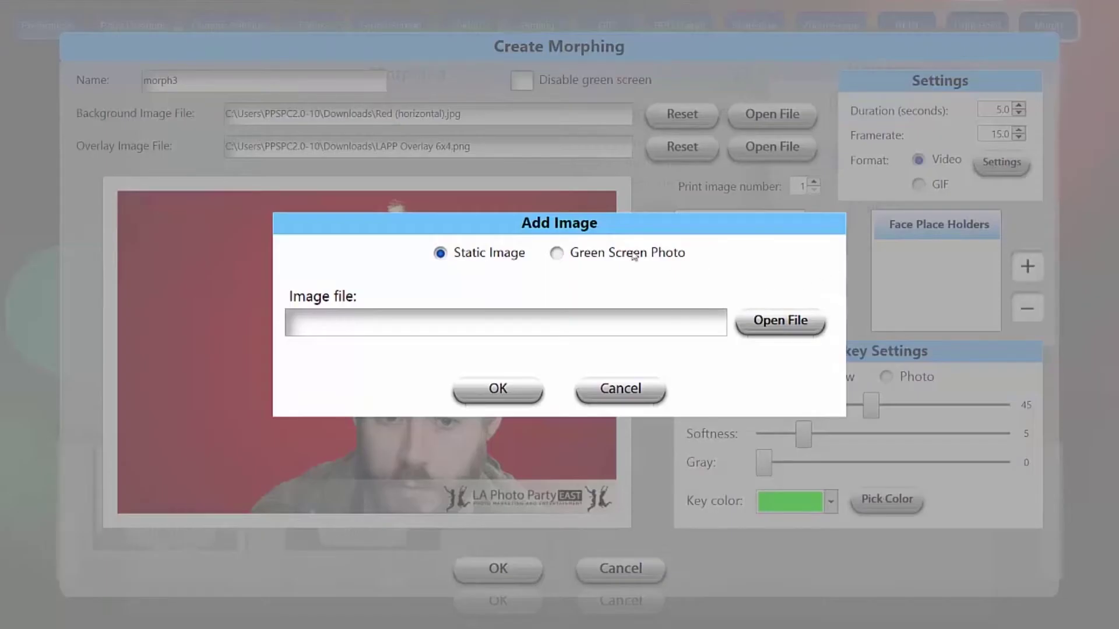
click(556, 253)
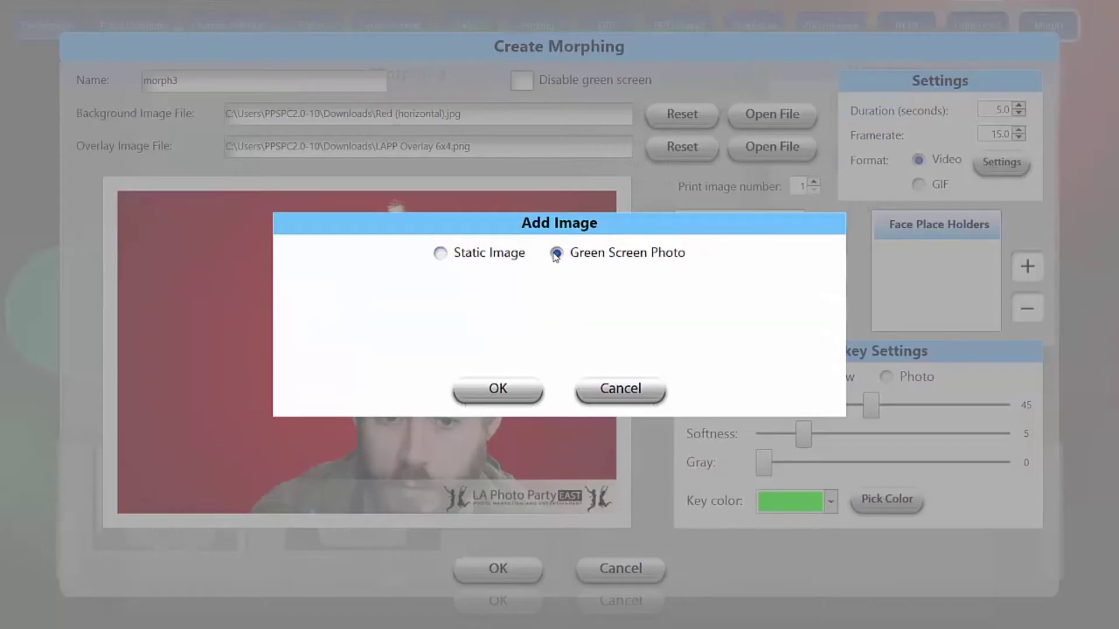
click(507, 392)
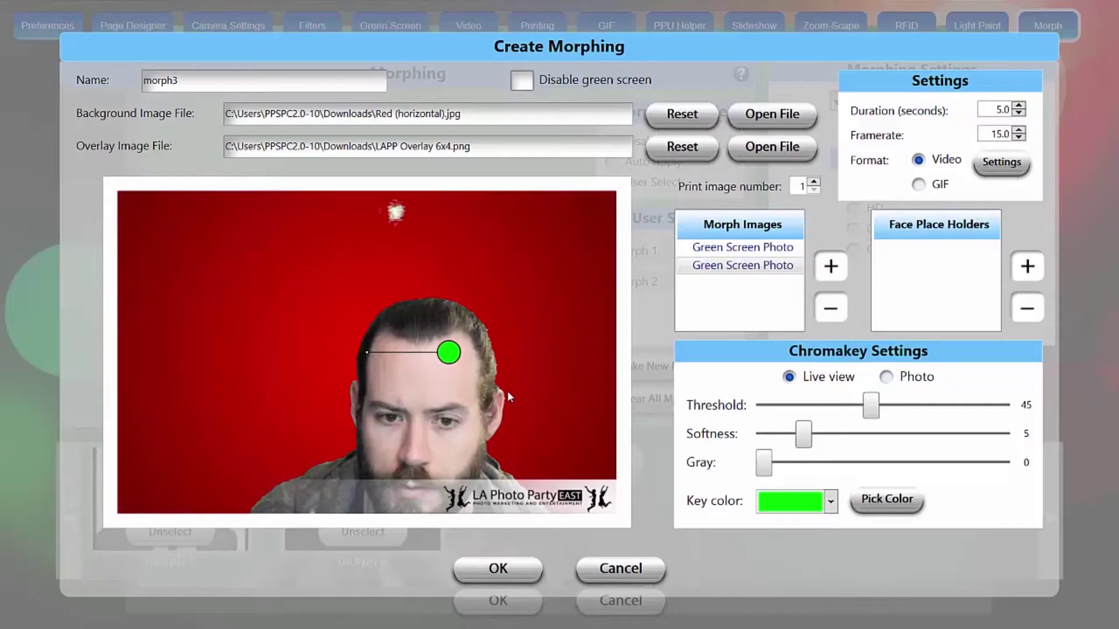
click(887, 377)
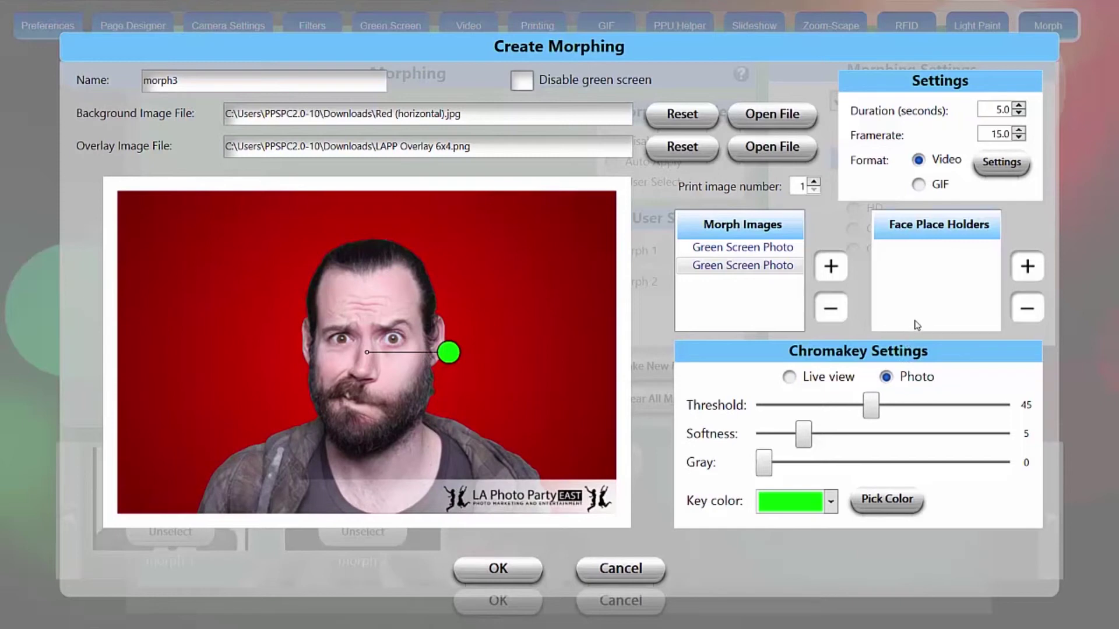
- Add face outline 1 over the right face and outline 2, enlarged, over the left face
click(1027, 267)
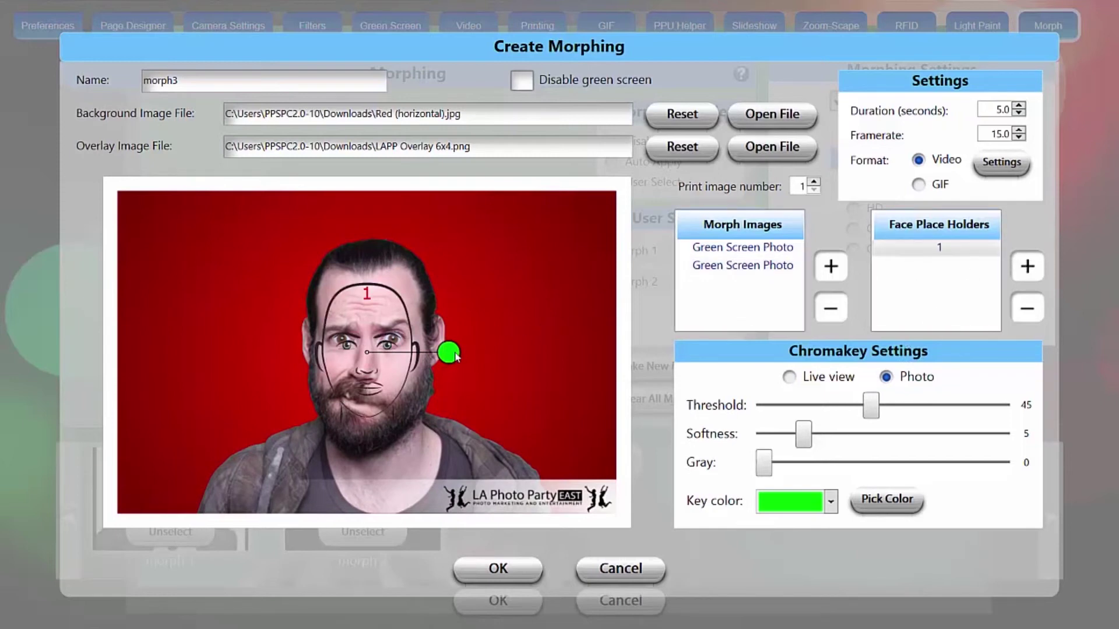
mouse_move(453, 357)
mouse_down()
mouse_move(489, 354)
mouse_move(453, 357)
mouse_up()
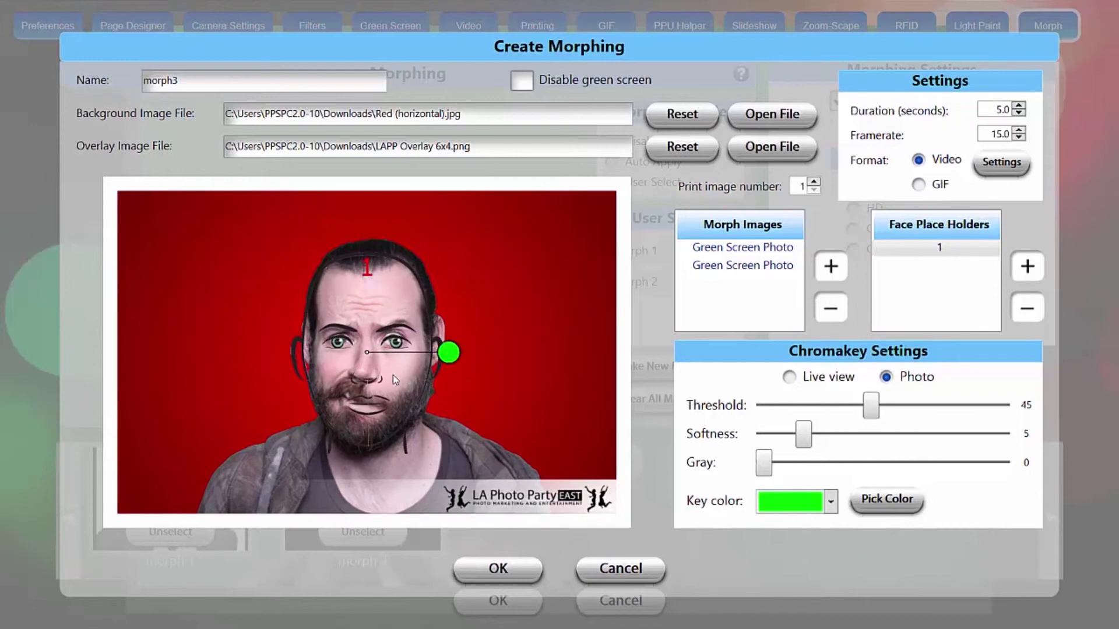
drag(393, 376, 488, 382)
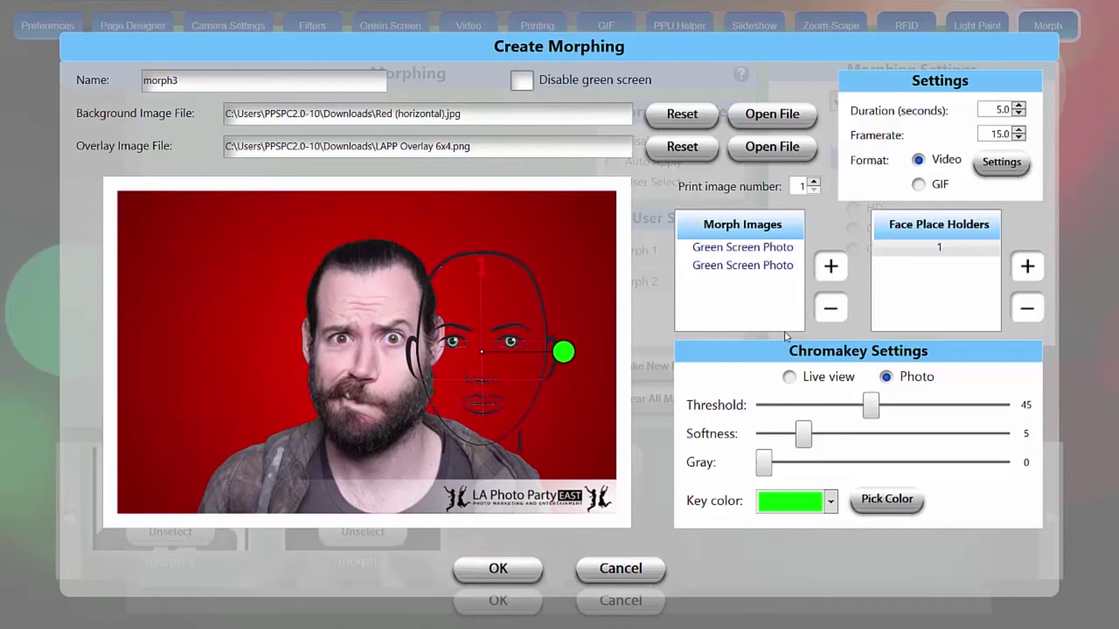
click(1028, 267)
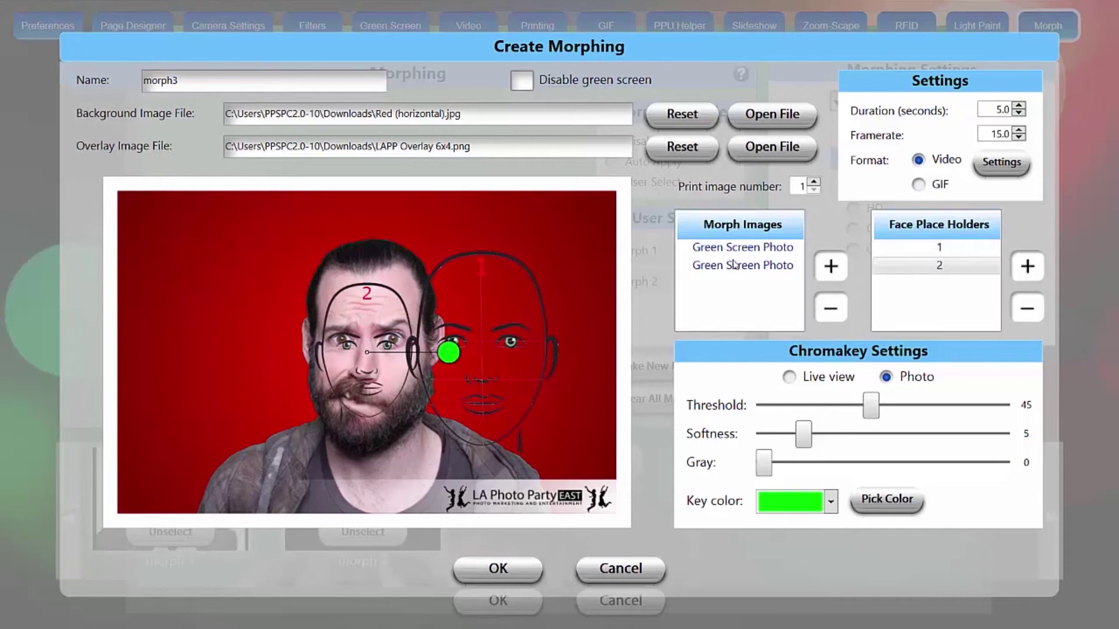
drag(350, 324, 232, 328)
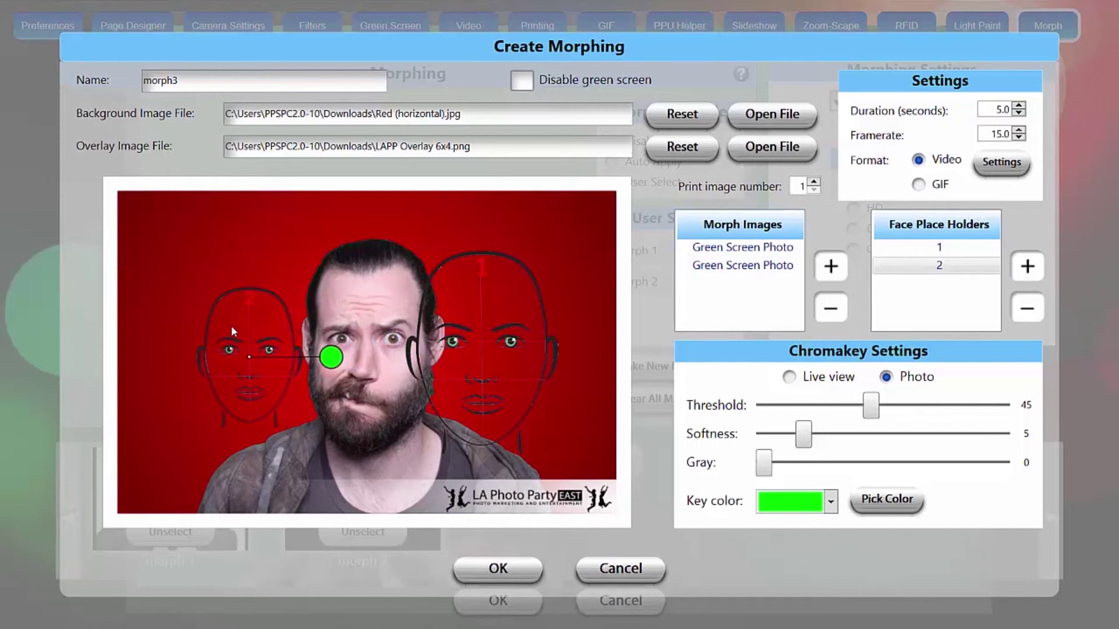
mouse_move(331, 360)
mouse_down()
mouse_move(381, 360)
mouse_move(331, 355)
mouse_up()
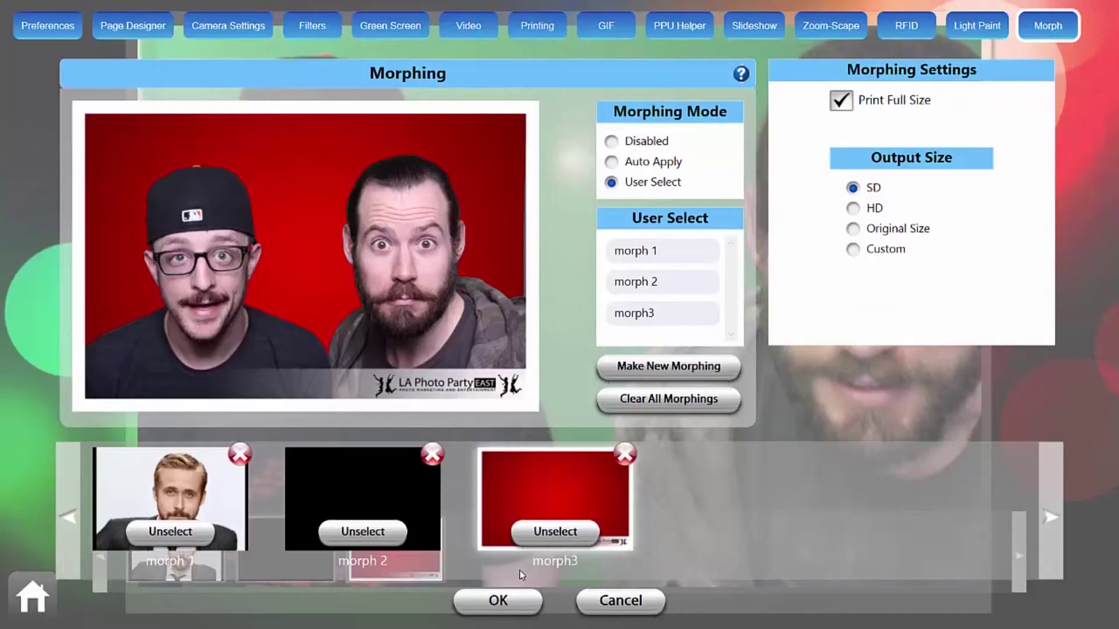
- Toggle morph3 off and back on in the User Select list
click(566, 531)
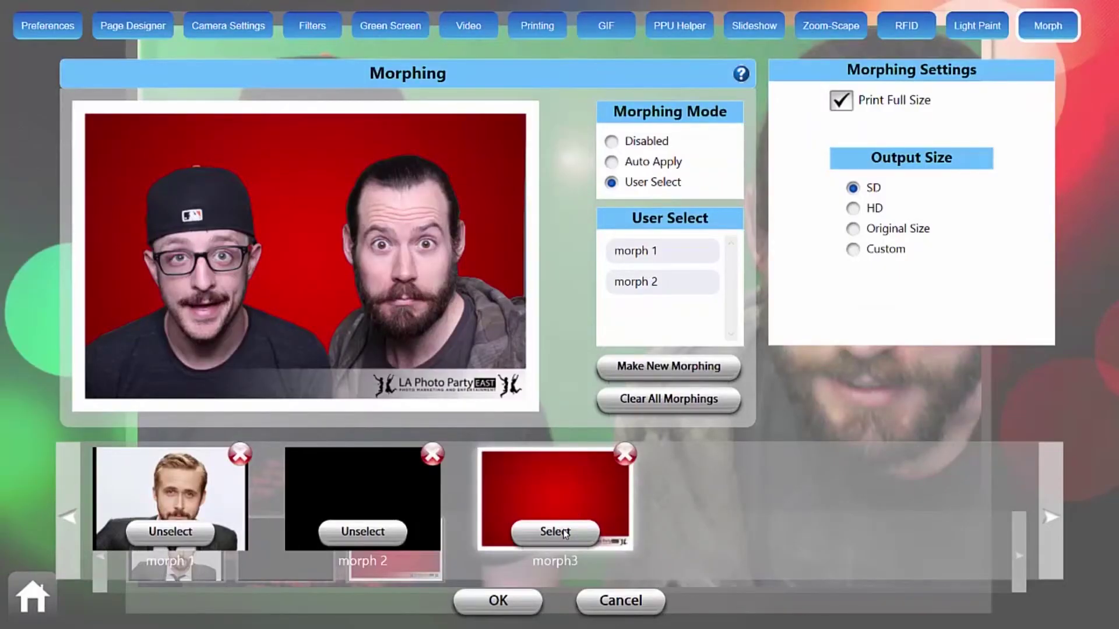
click(565, 532)
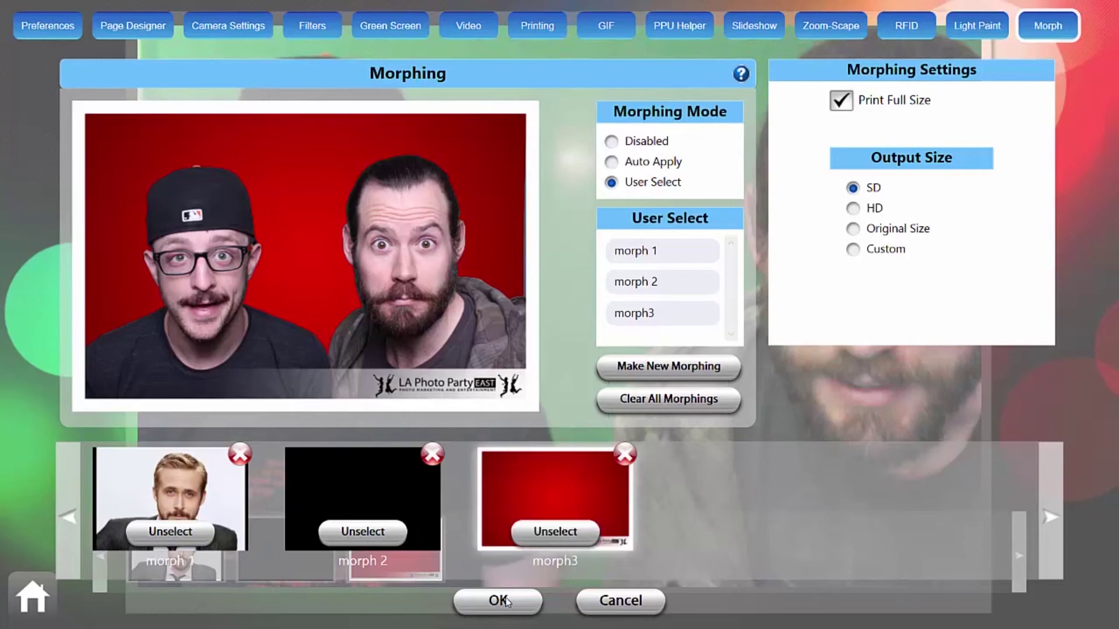